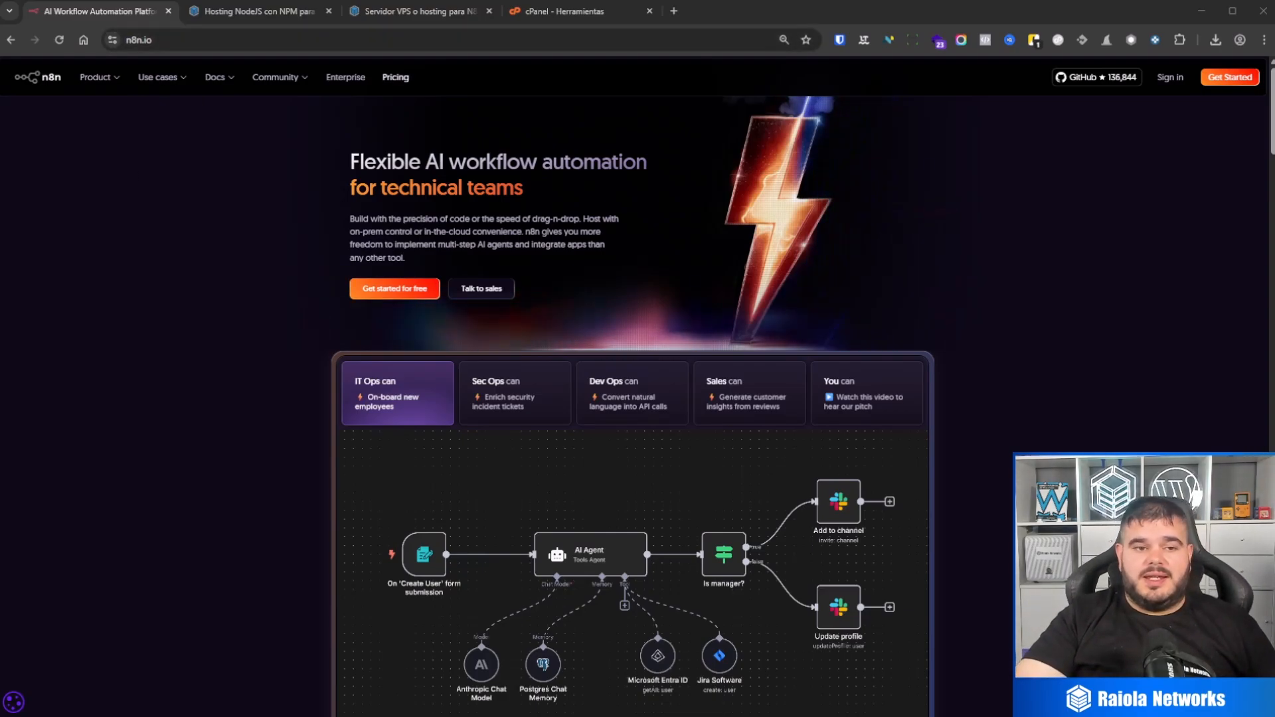
Step: Review the Servidor VPS para N8N page and the Hosting NodeJS page with its features and configurable plan
click(425, 12)
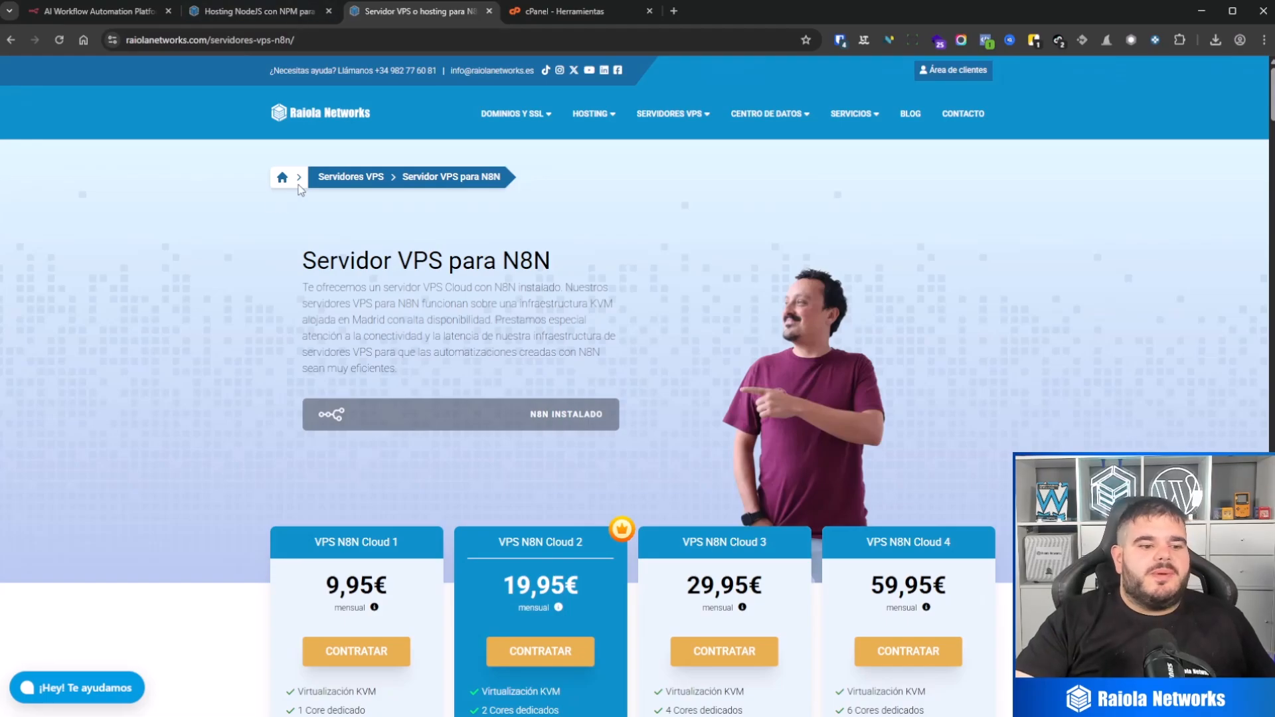
click(262, 14)
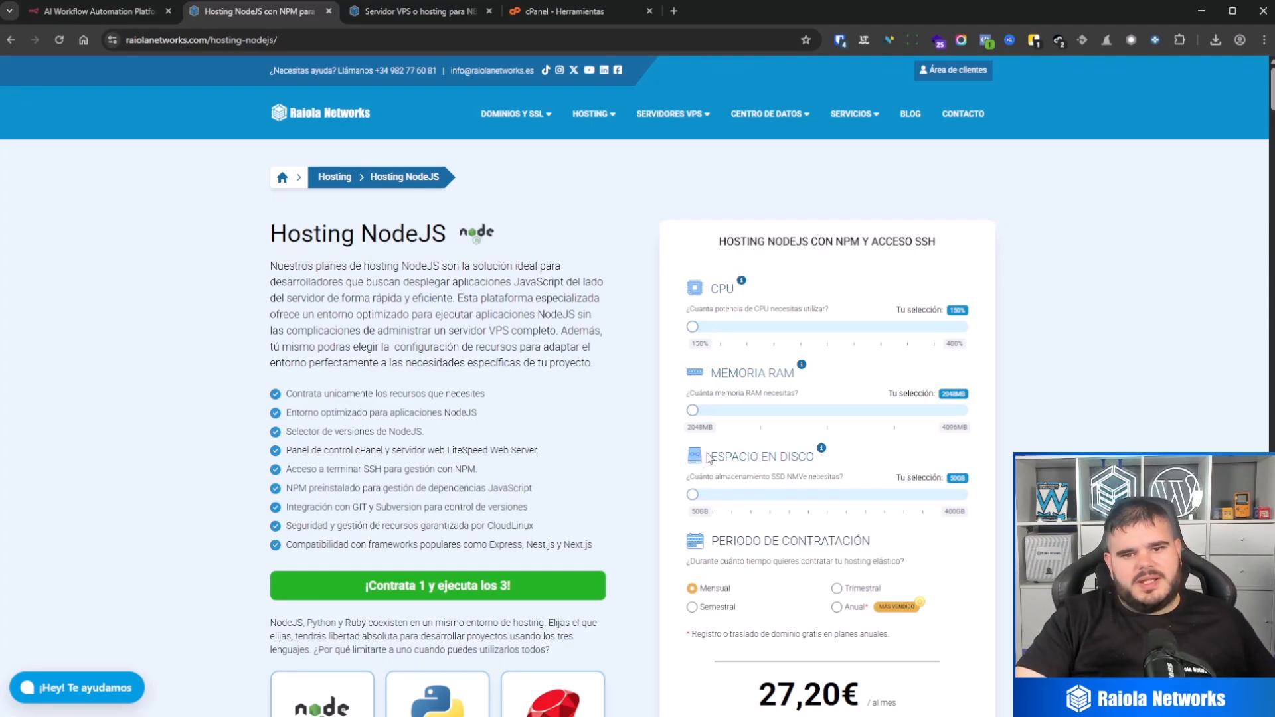
mouse_move(693, 494)
mouse_down()
mouse_move(883, 496)
mouse_move(693, 495)
mouse_up()
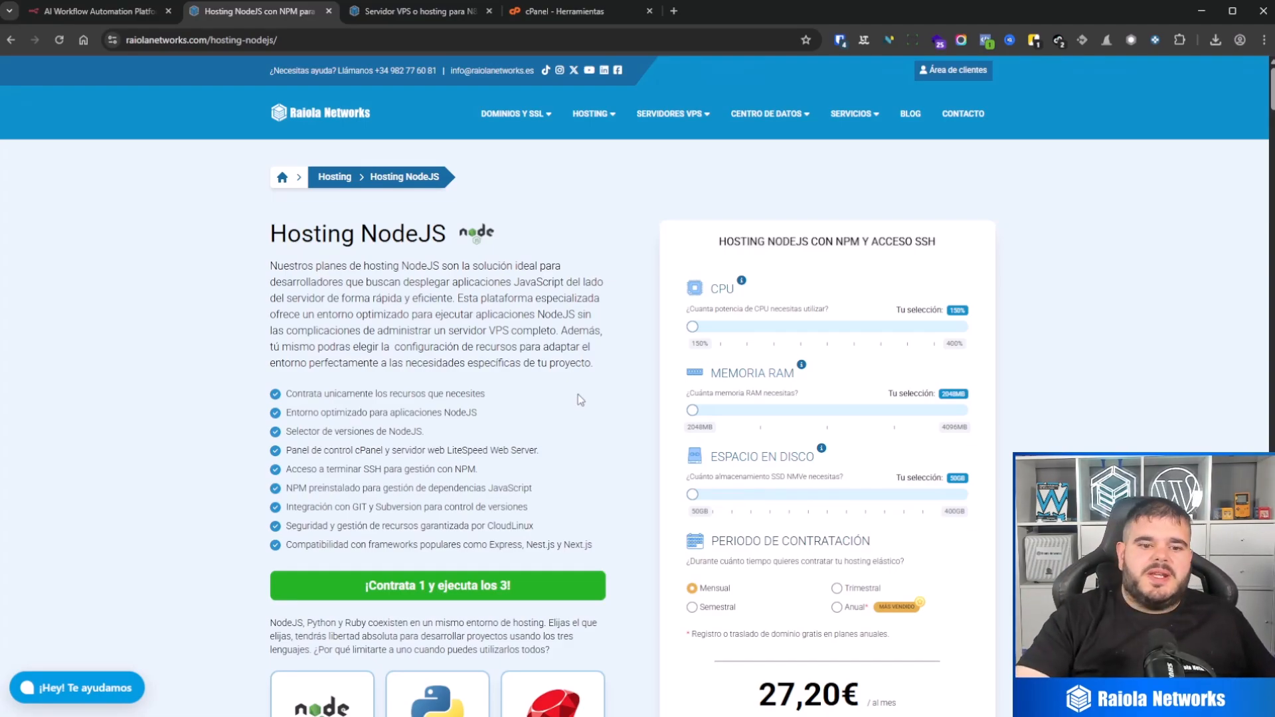
scroll(503, 345, down, 8)
scroll(475, 384, up, 8)
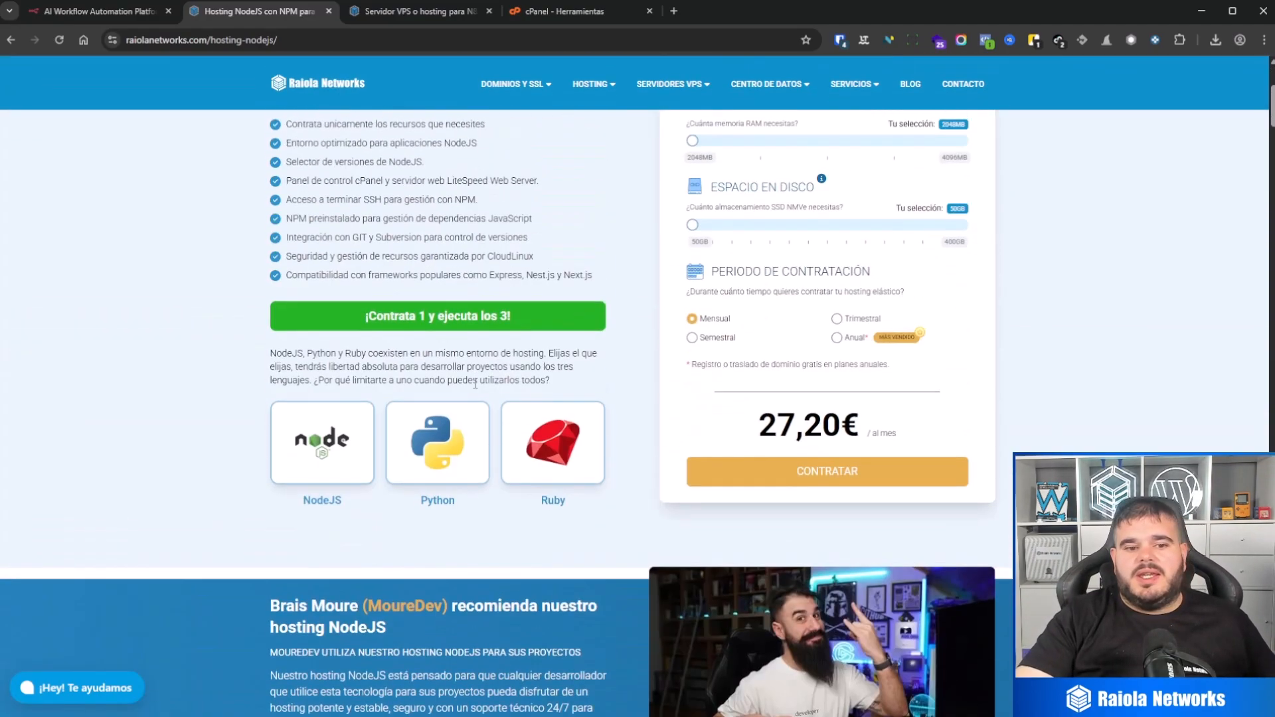
Step: In cPanel's domain management, set the document root of ejemplo.singletechhub.com to n8n and save the update
click(551, 12)
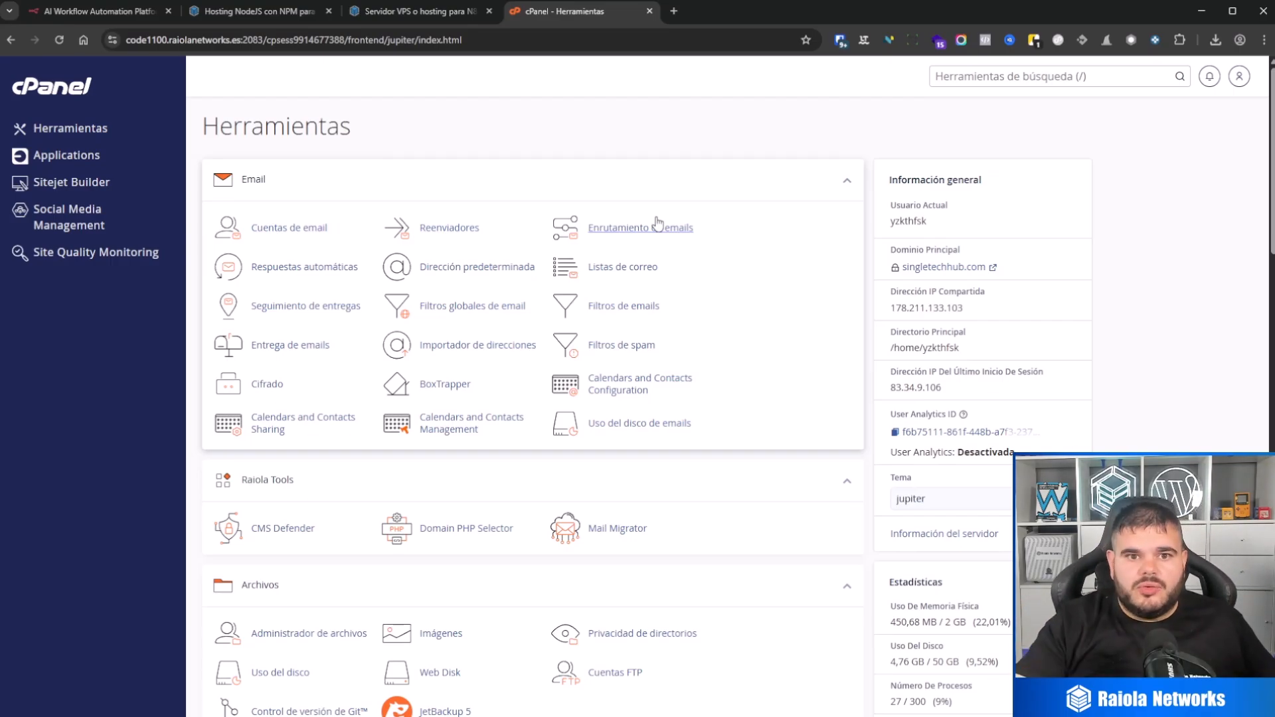
scroll(365, 524, down, 6)
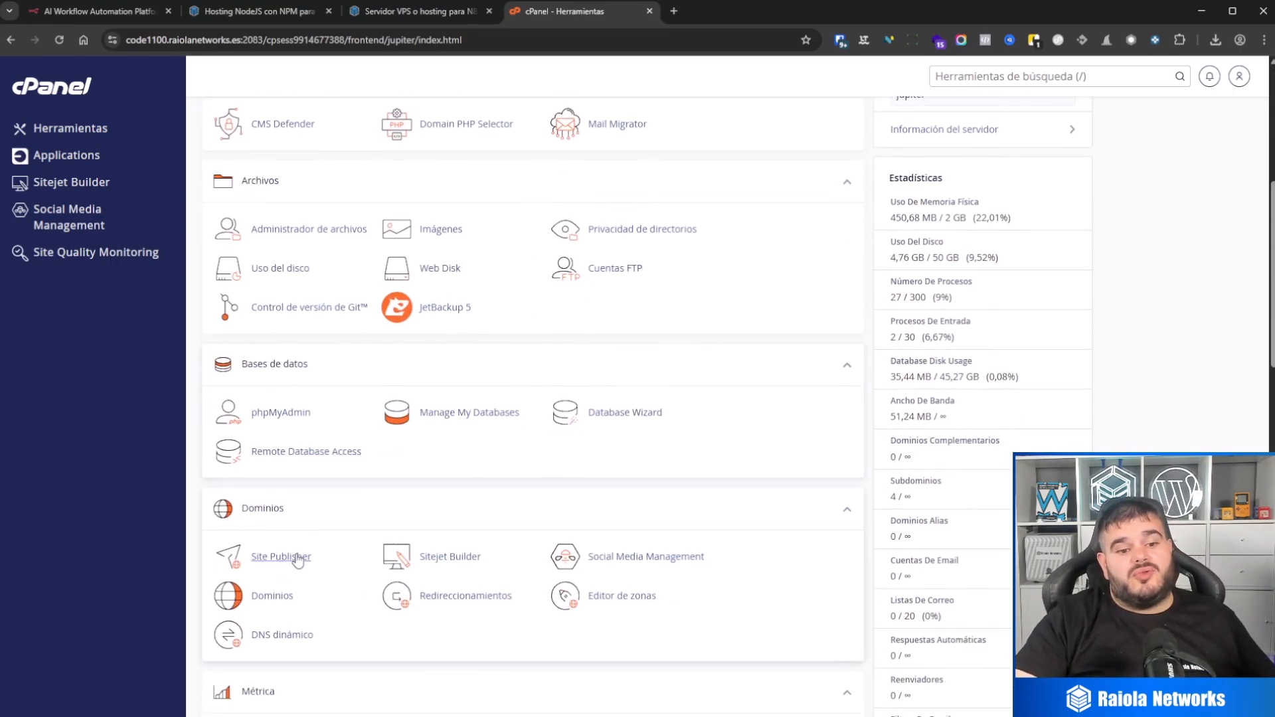
click(271, 529)
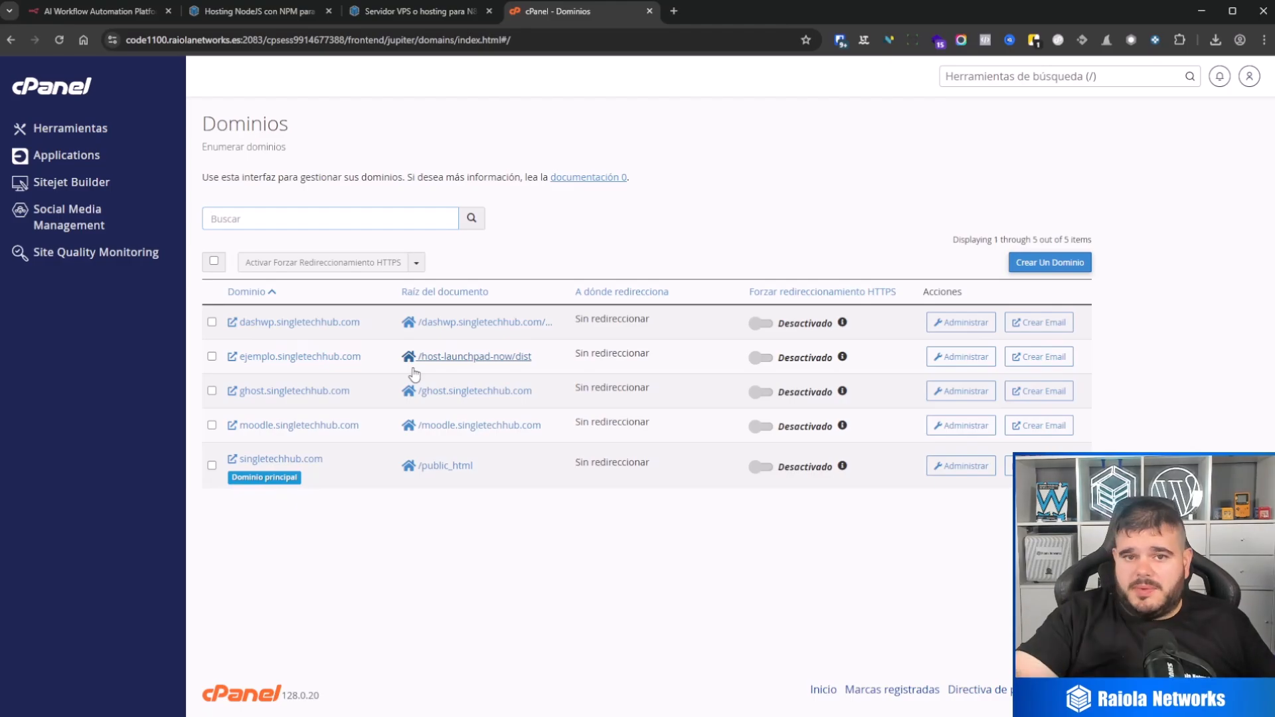
click(956, 364)
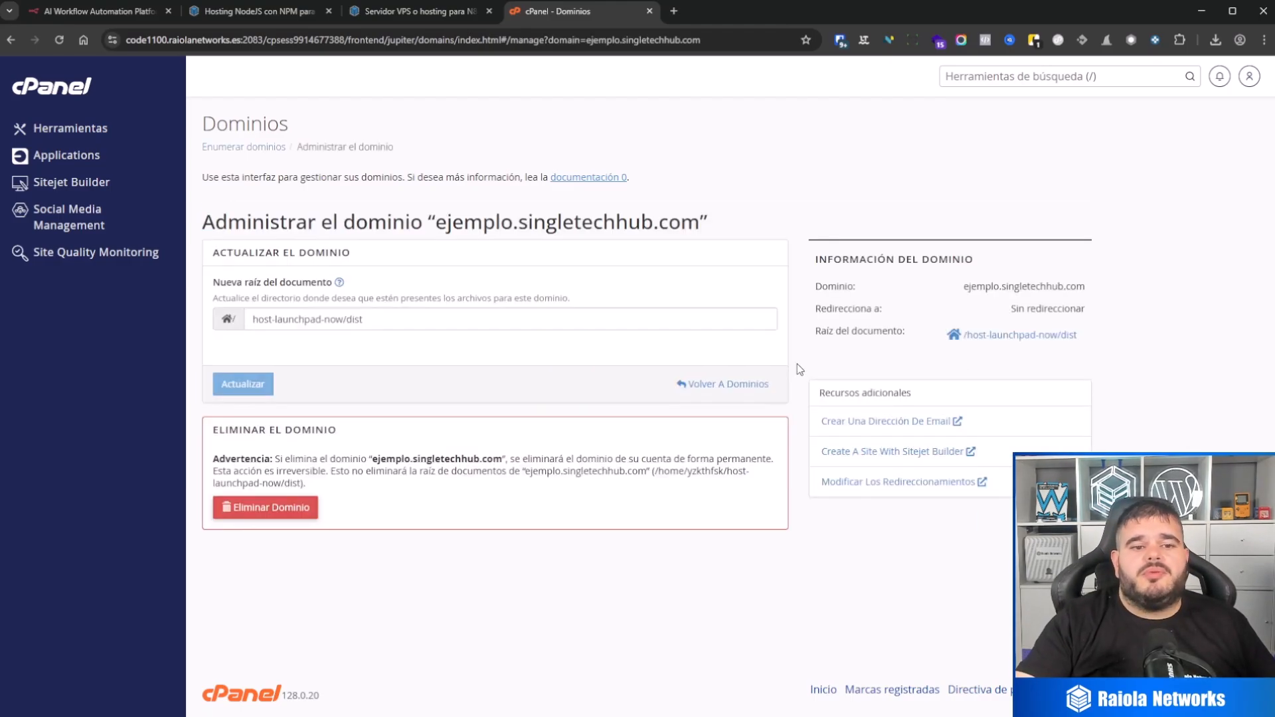
drag(432, 314, 226, 314)
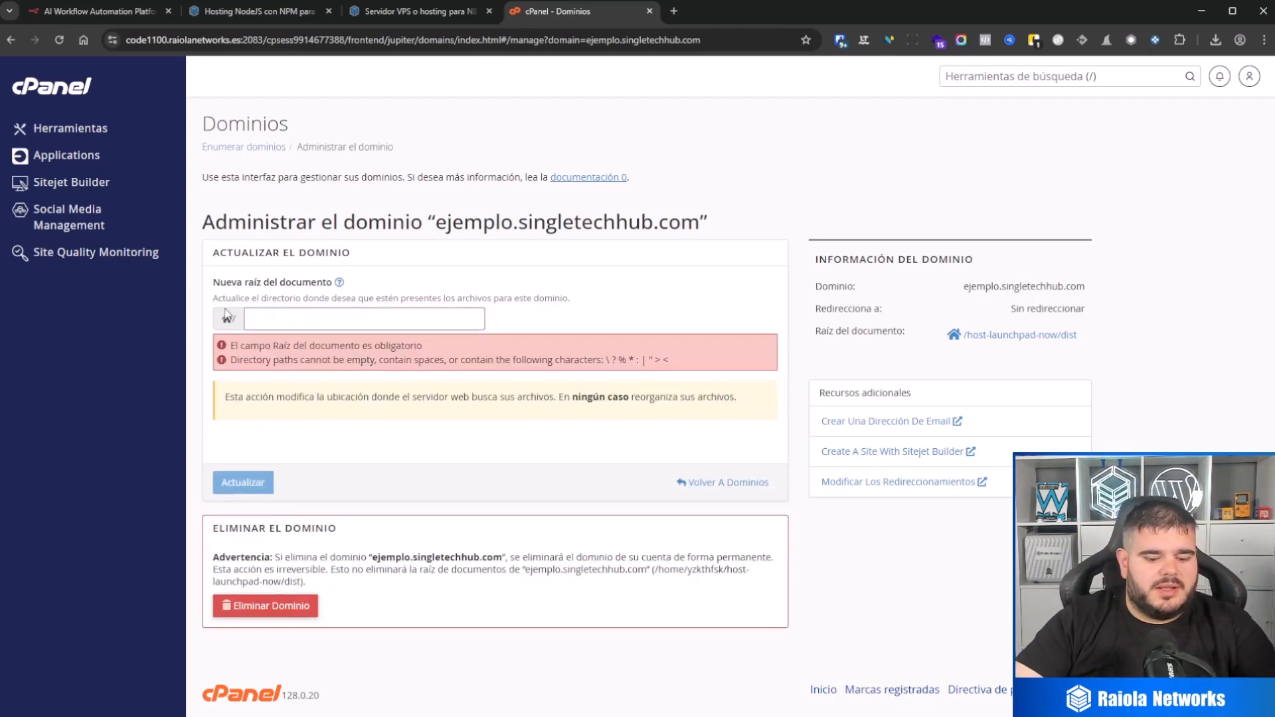
text(n8n)
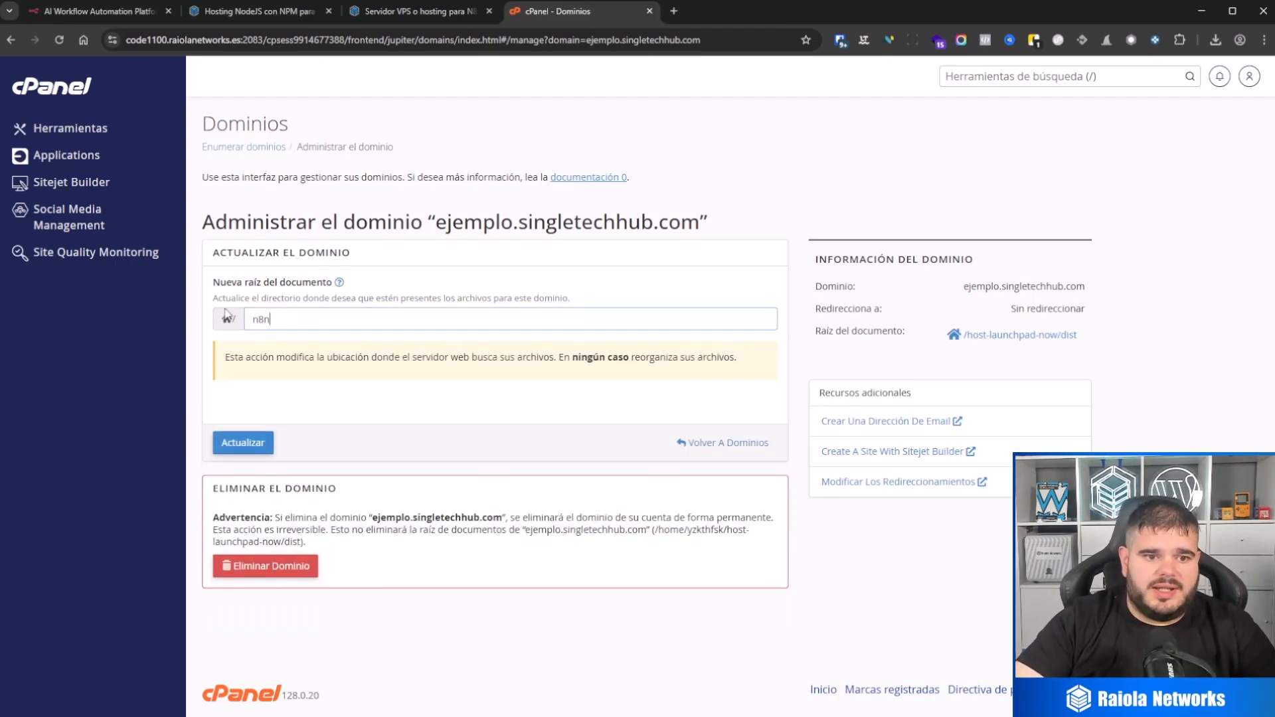
click(233, 444)
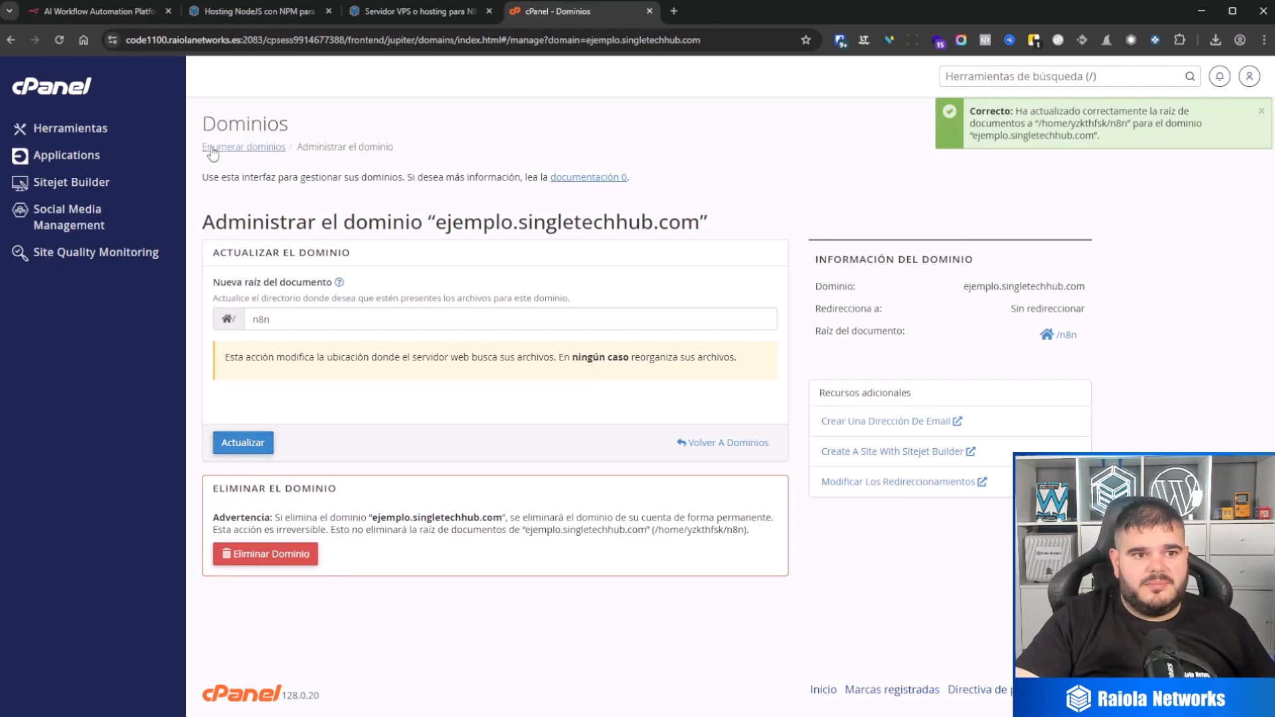
Step: Open the n8n folder in cPanel's file manager
click(79, 94)
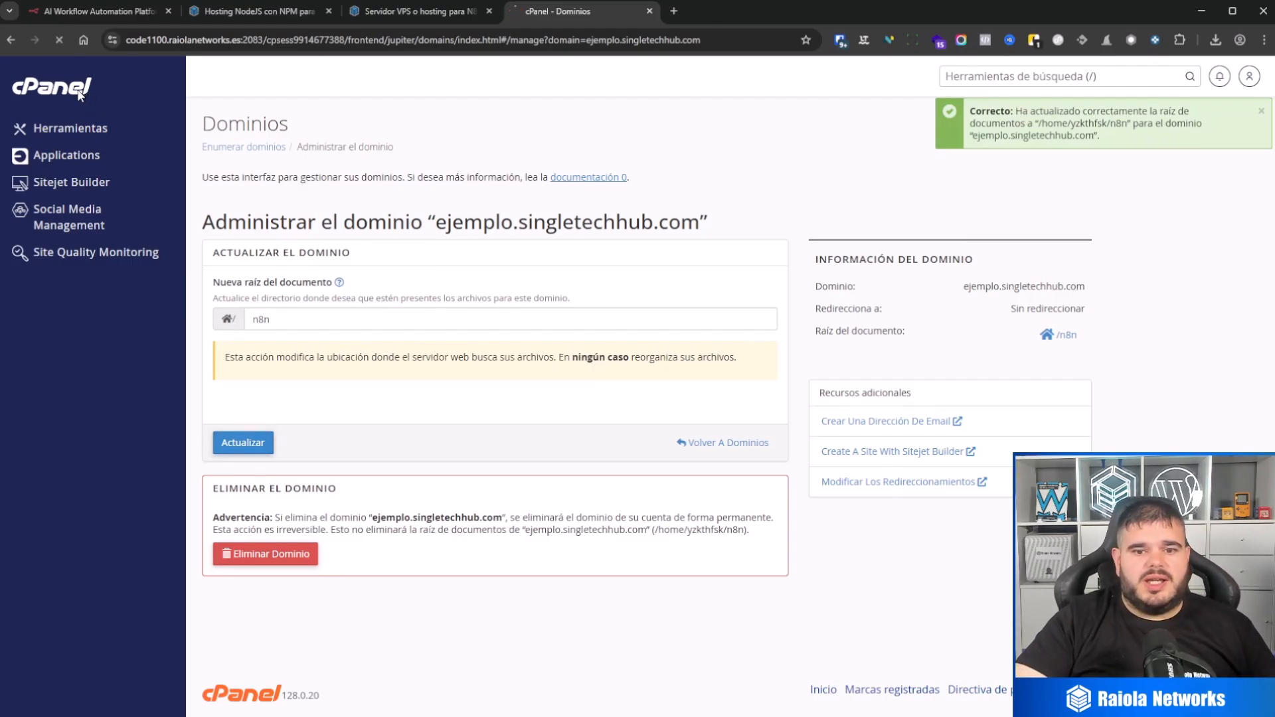
scroll(279, 543, down, 2)
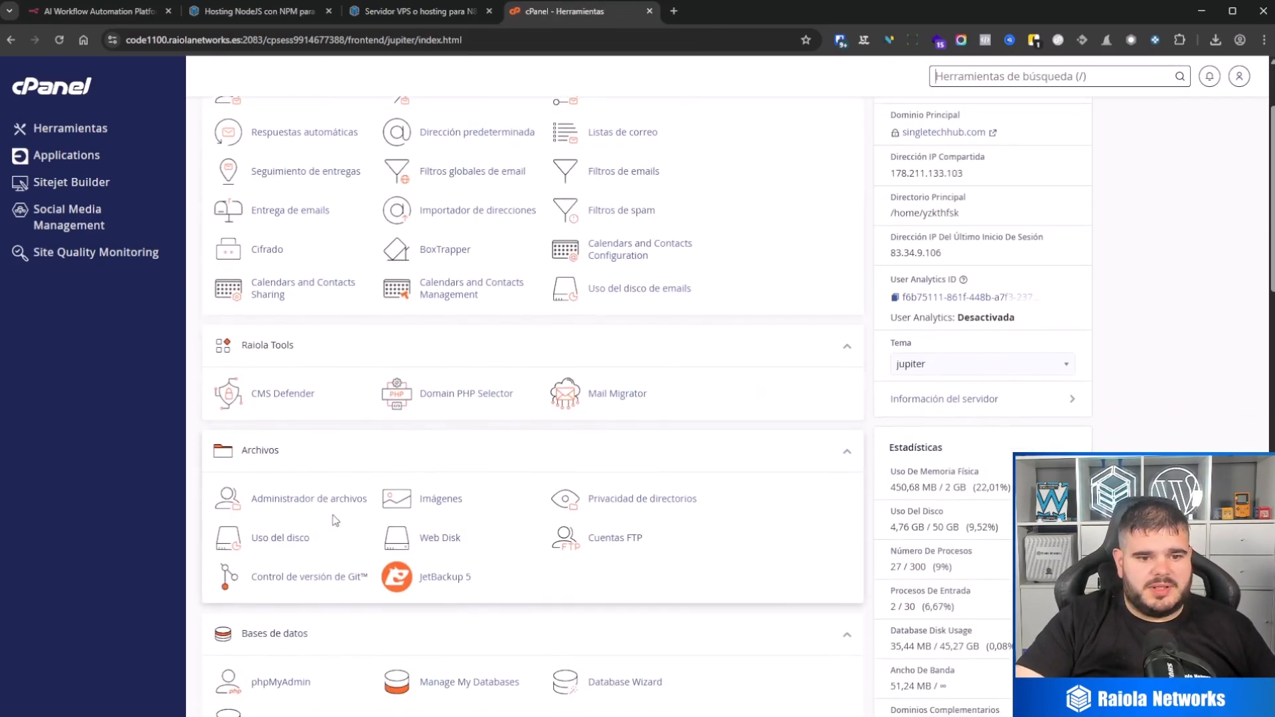
click(329, 502)
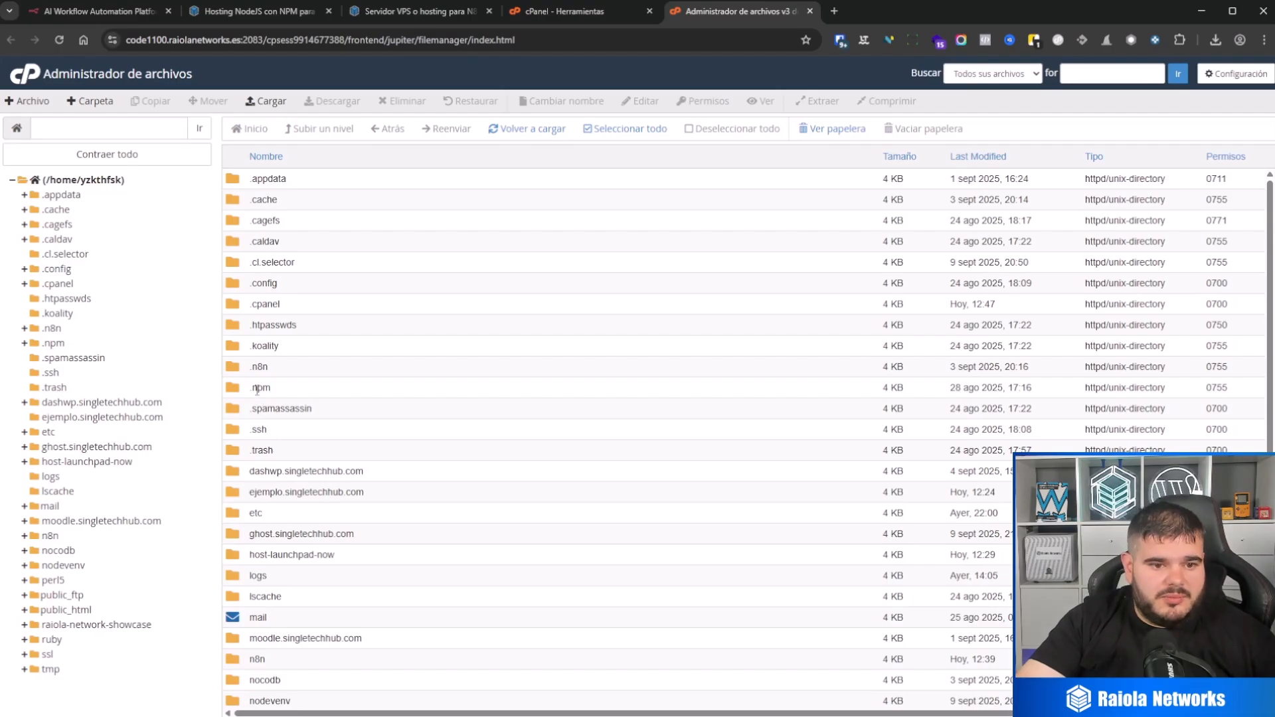
click(50, 536)
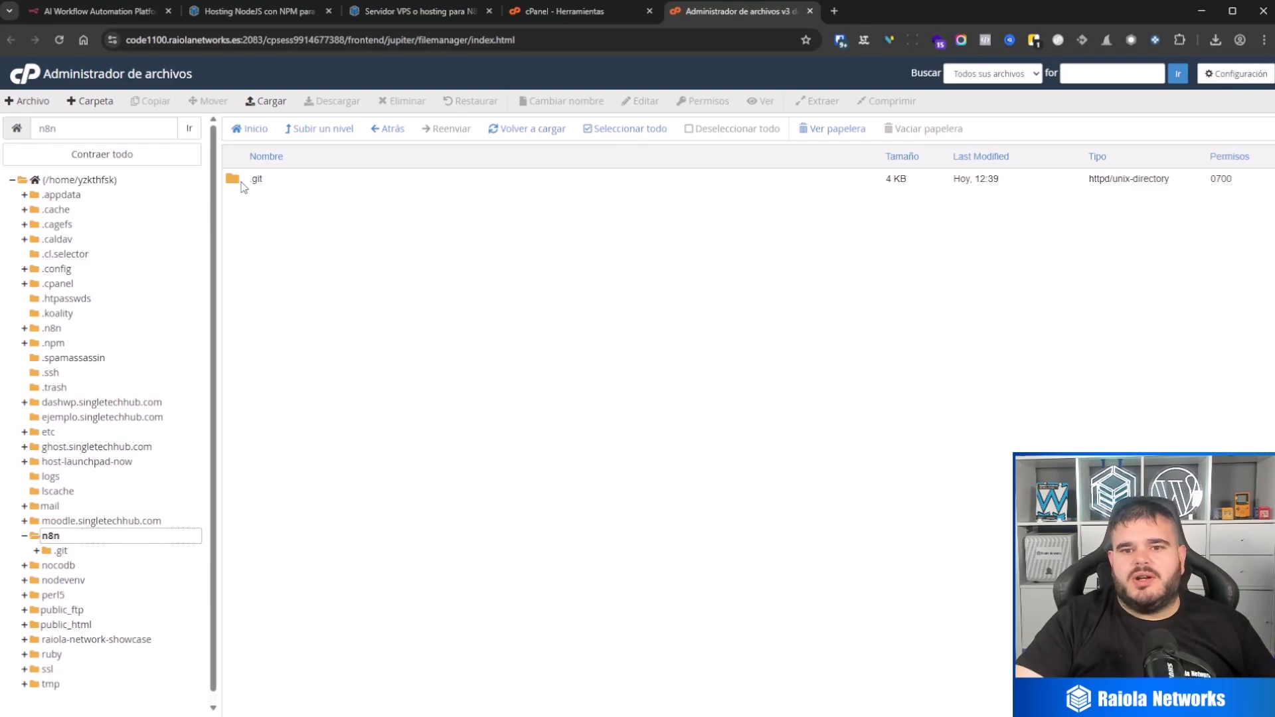
Step: Try to permanently delete the .git folder inside n8n, skipping the trash, and return to the cPanel tools
right_click(242, 185)
click(310, 274)
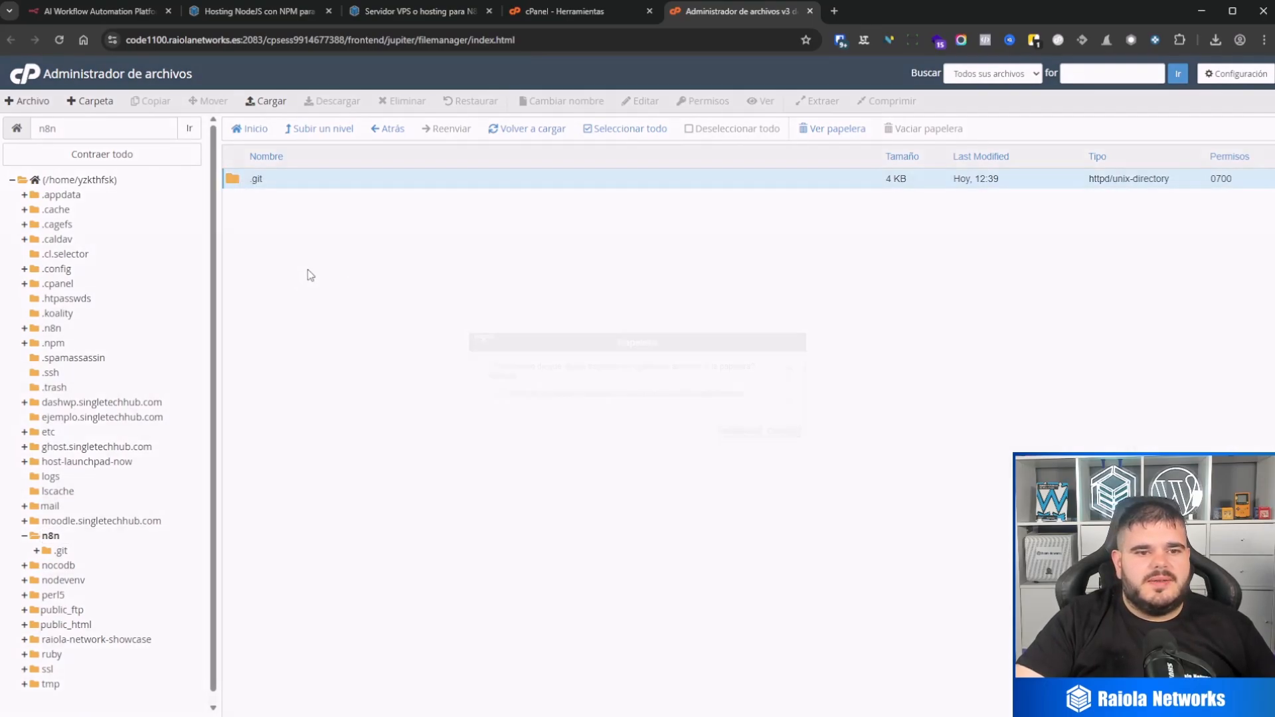
click(636, 397)
click(738, 430)
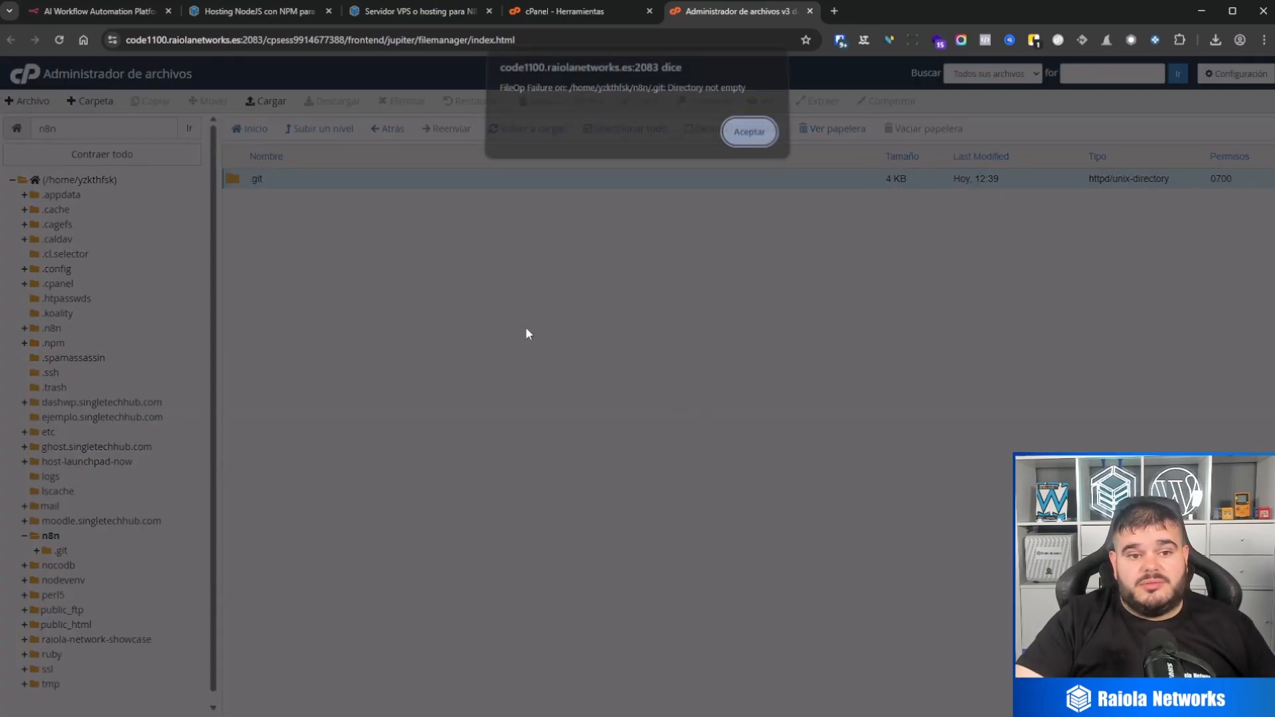
click(748, 139)
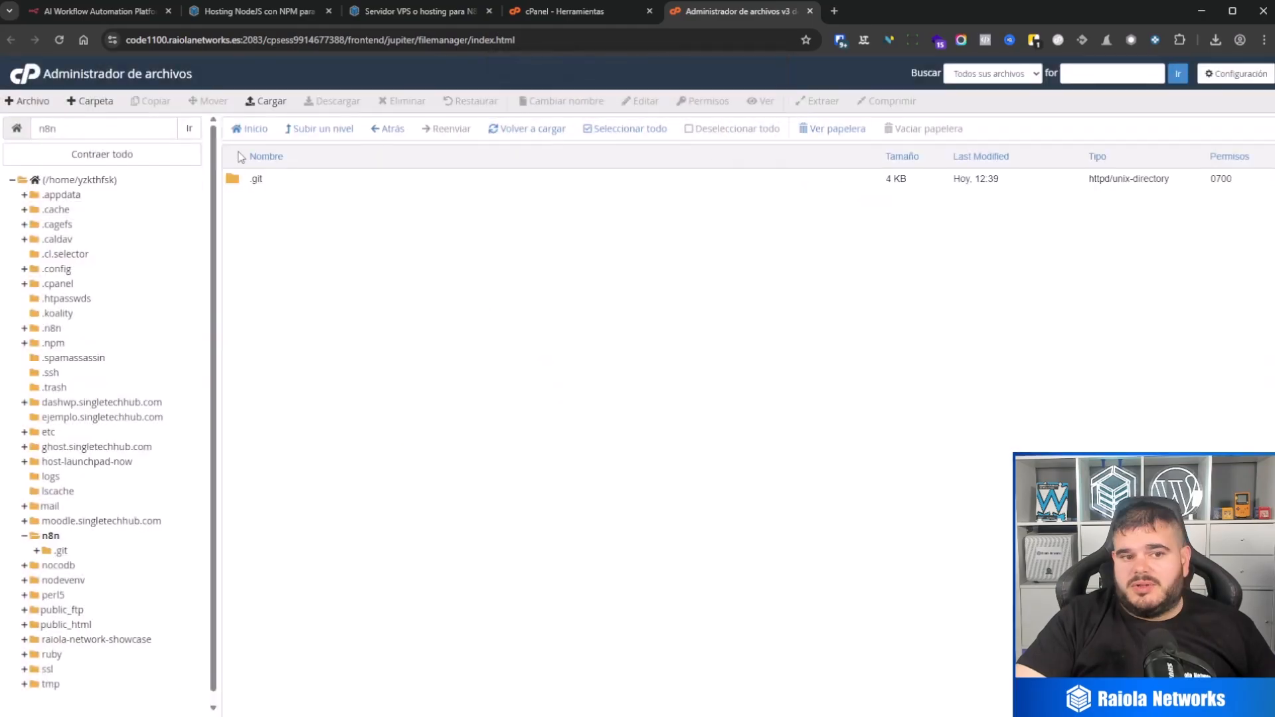
click(25, 79)
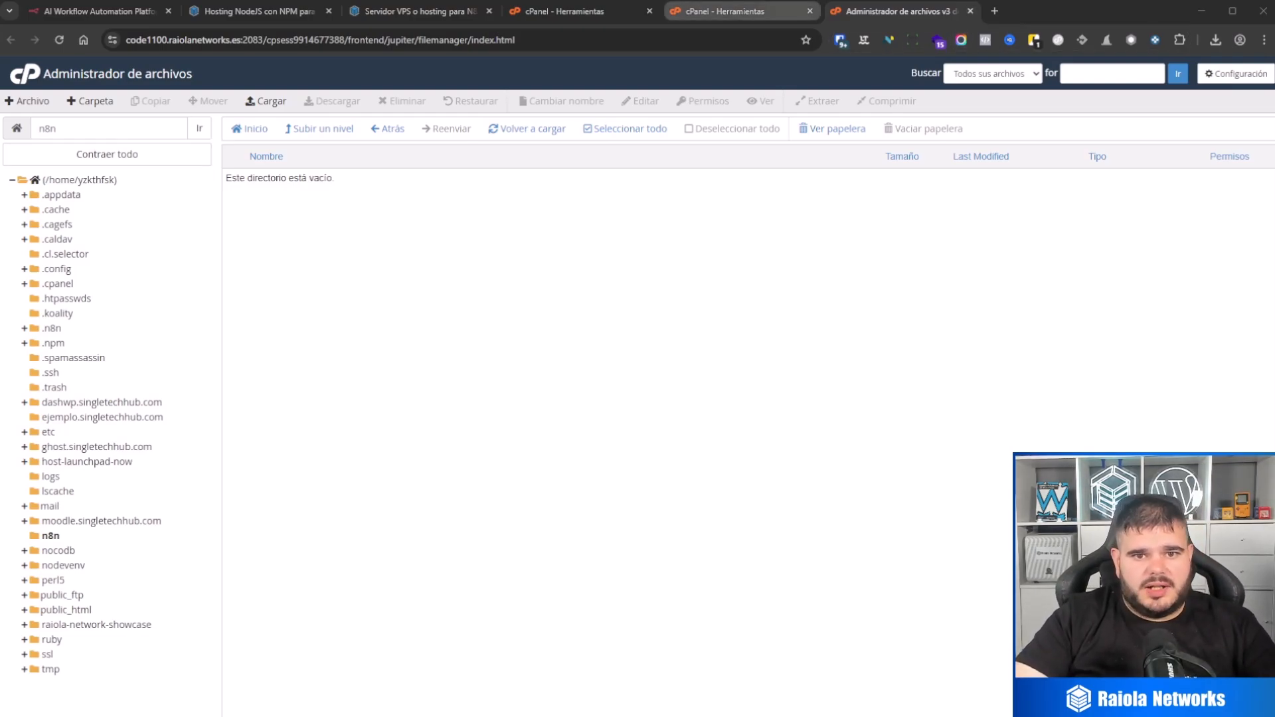
Step: Check the document root of ejemplo.singletechhub.com in the domain list, and load the site to see what it serves
click(561, 12)
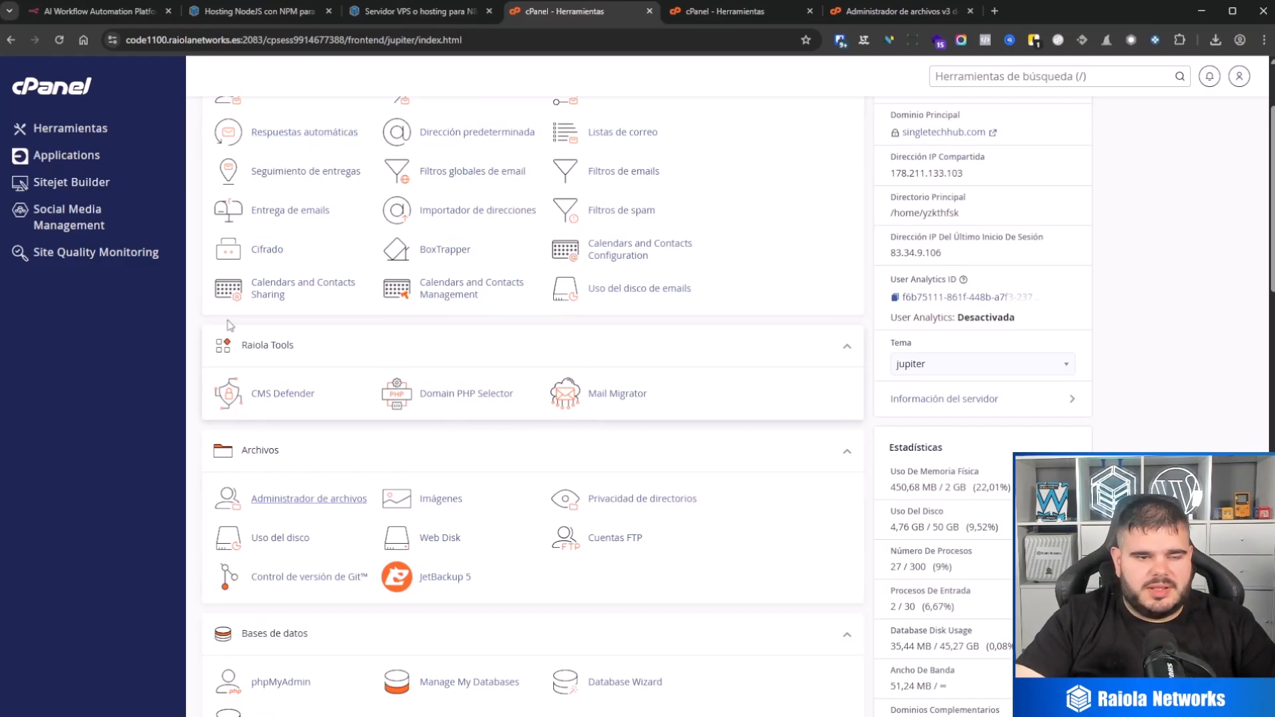
scroll(322, 488, down, 3)
scroll(329, 490, down, 5)
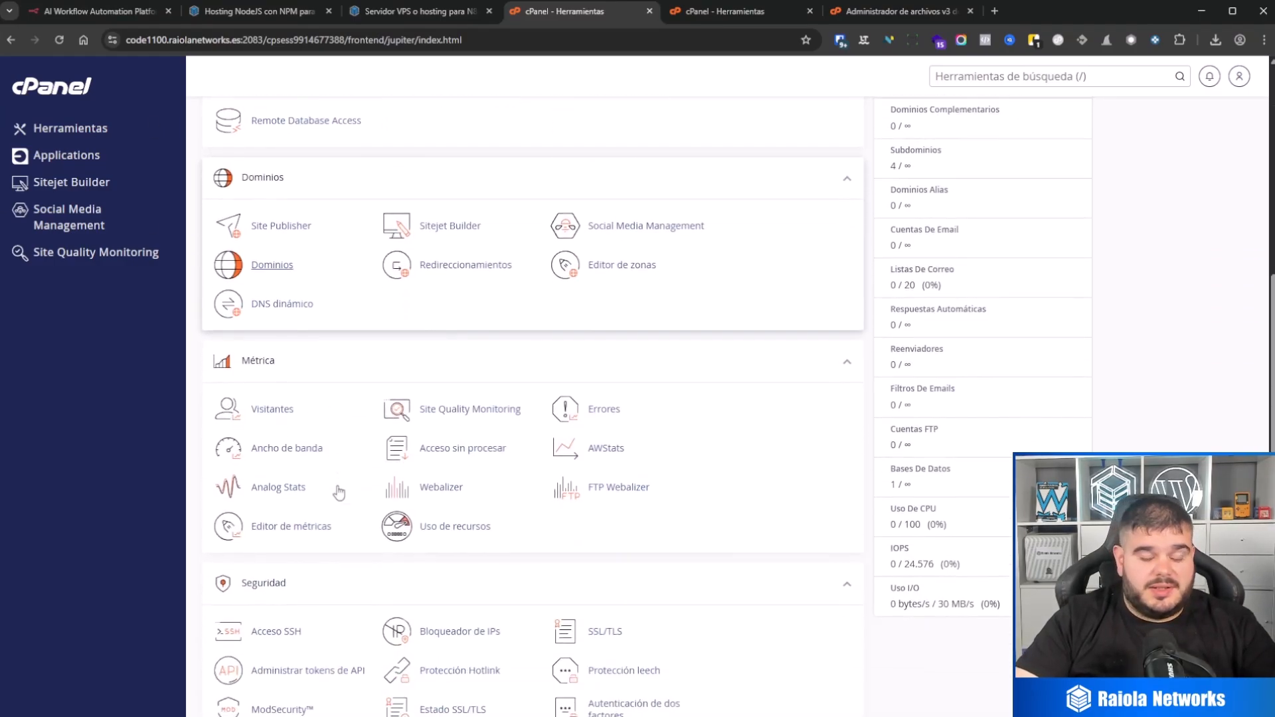
scroll(338, 492, down, 4)
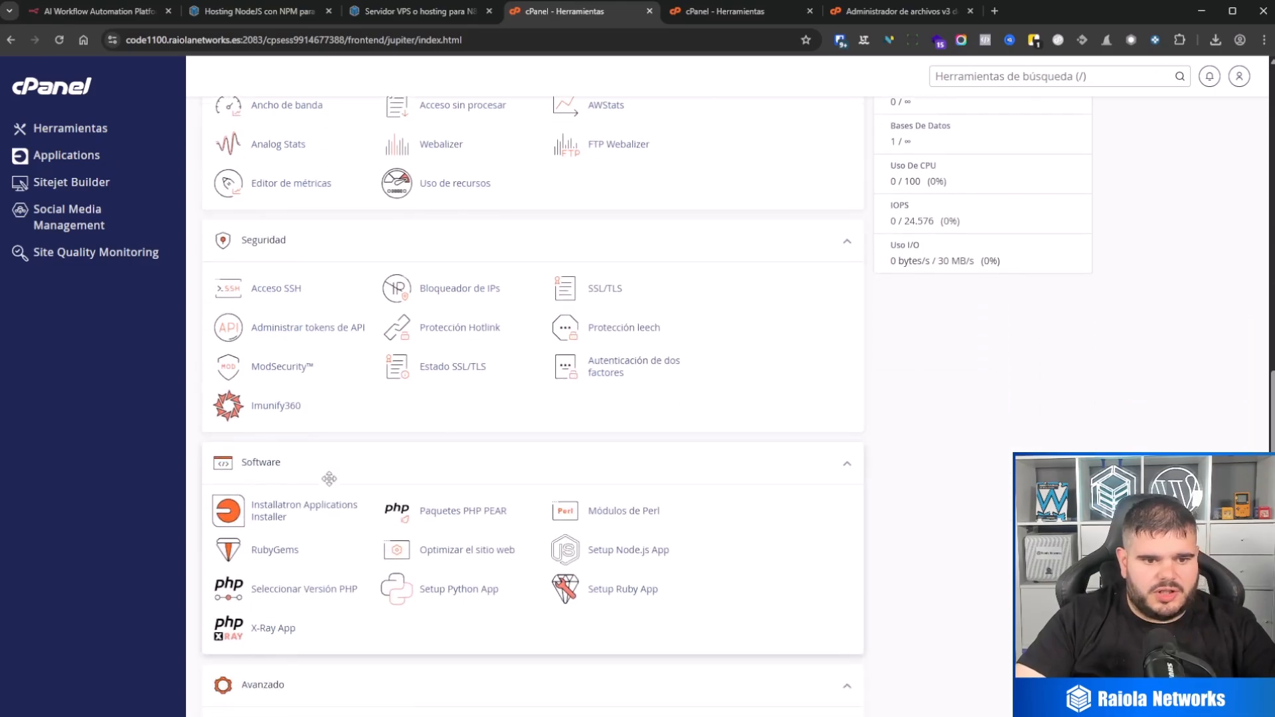
scroll(335, 475, up, 2)
scroll(335, 470, up, 3)
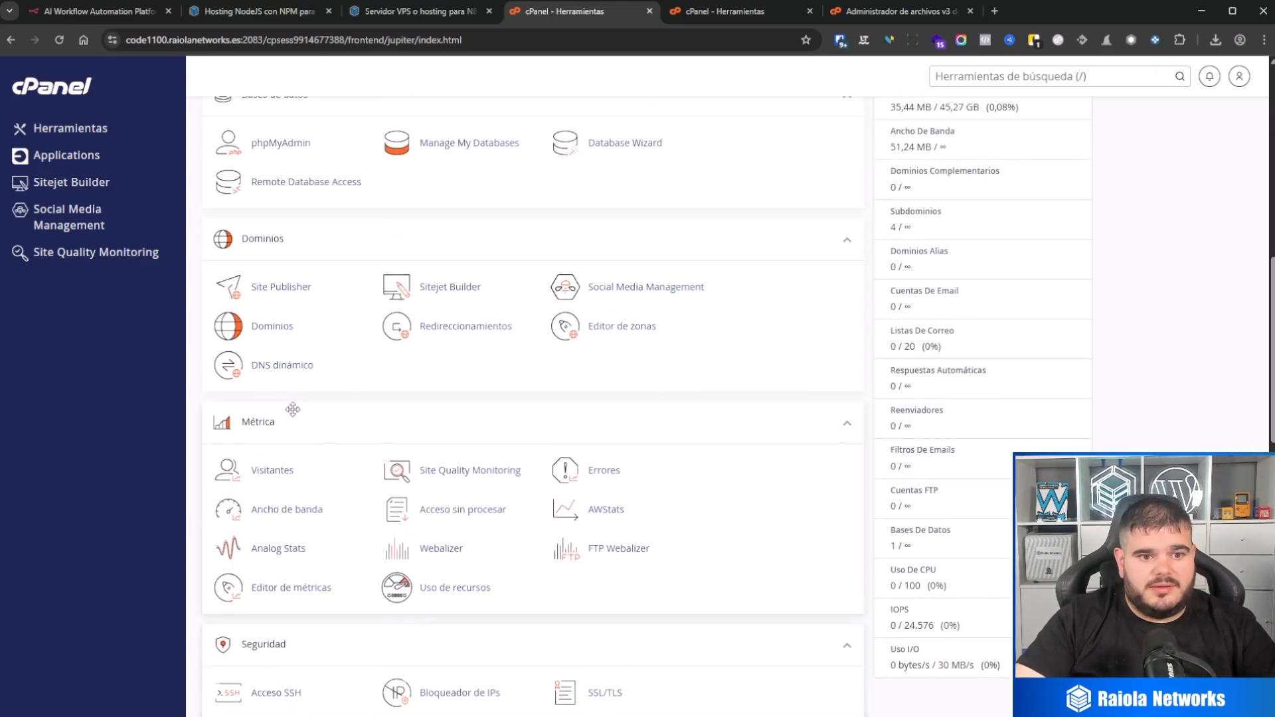
click(276, 328)
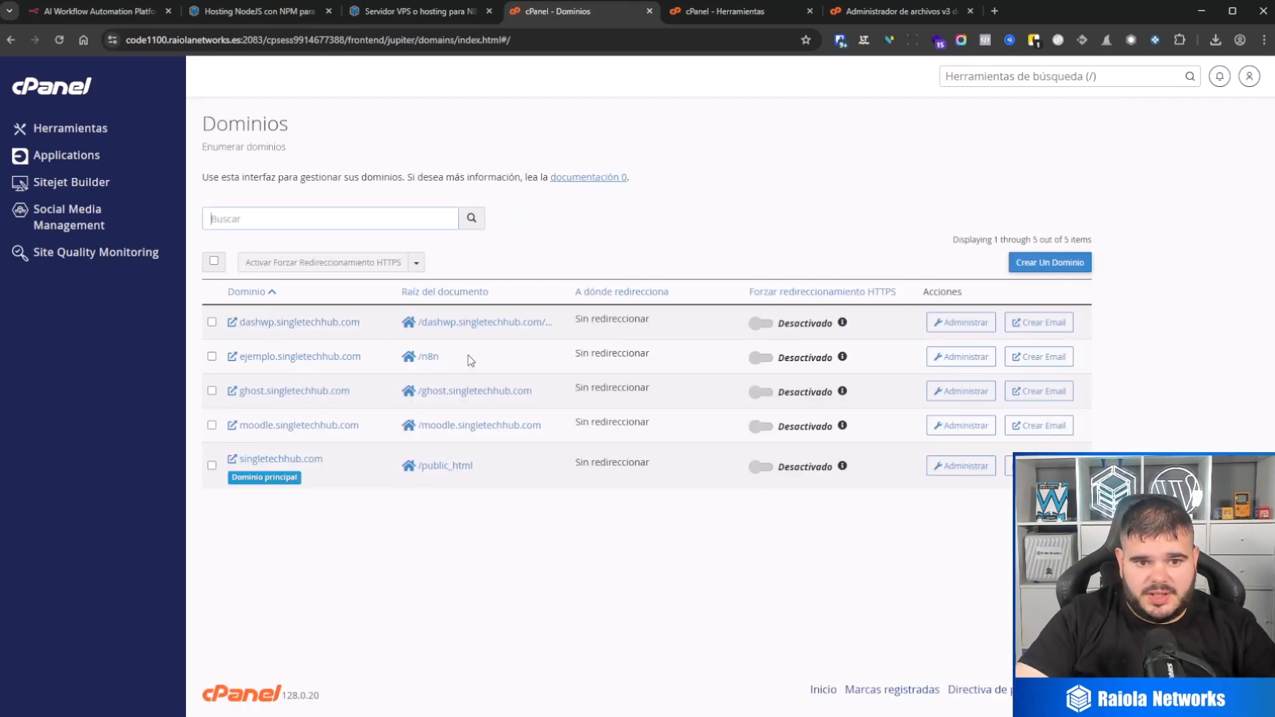
click(334, 359)
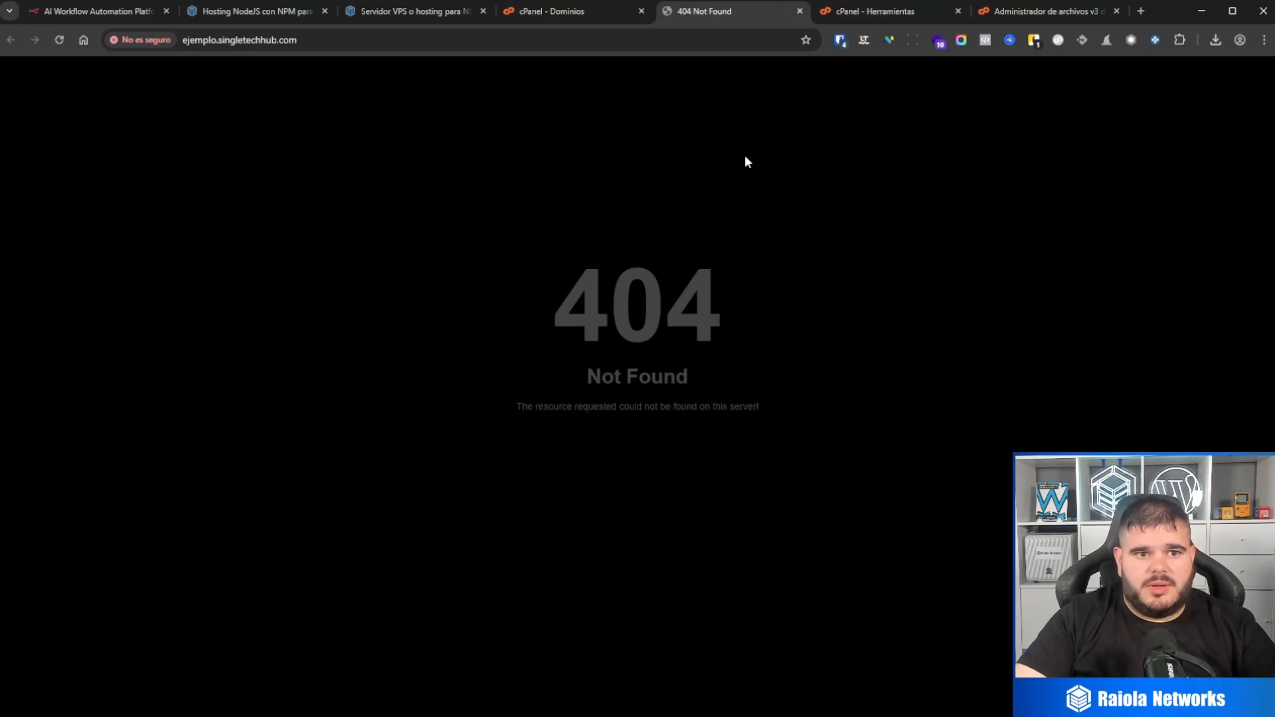
click(484, 39)
key(Return)
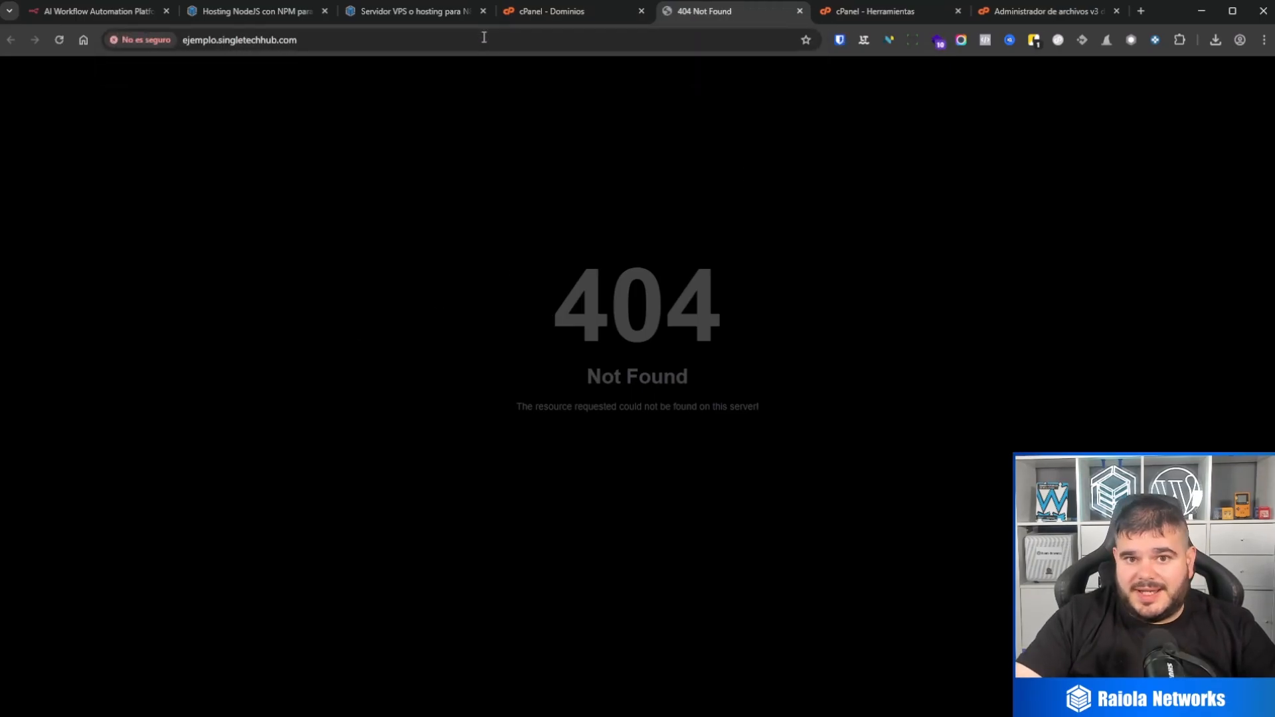
Step: Return to cPanel, open Setup Node.js App and start creating a new application
click(548, 13)
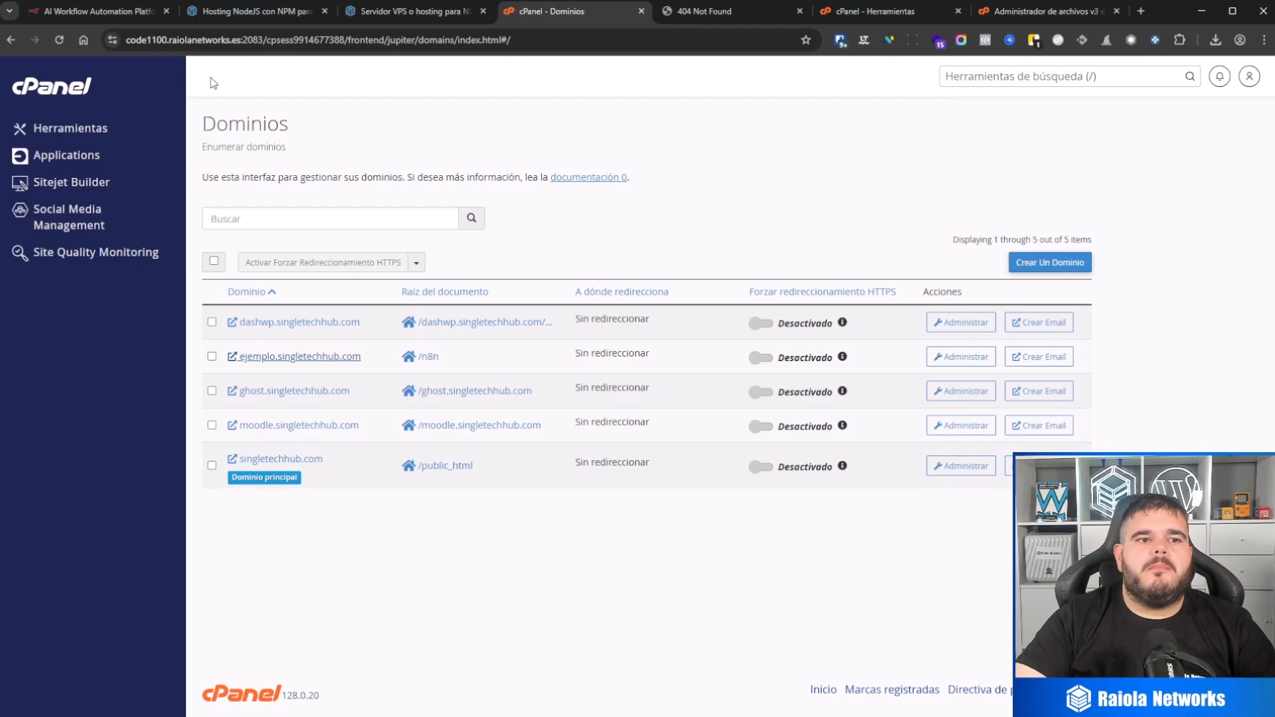
click(69, 89)
scroll(406, 346, down, 20)
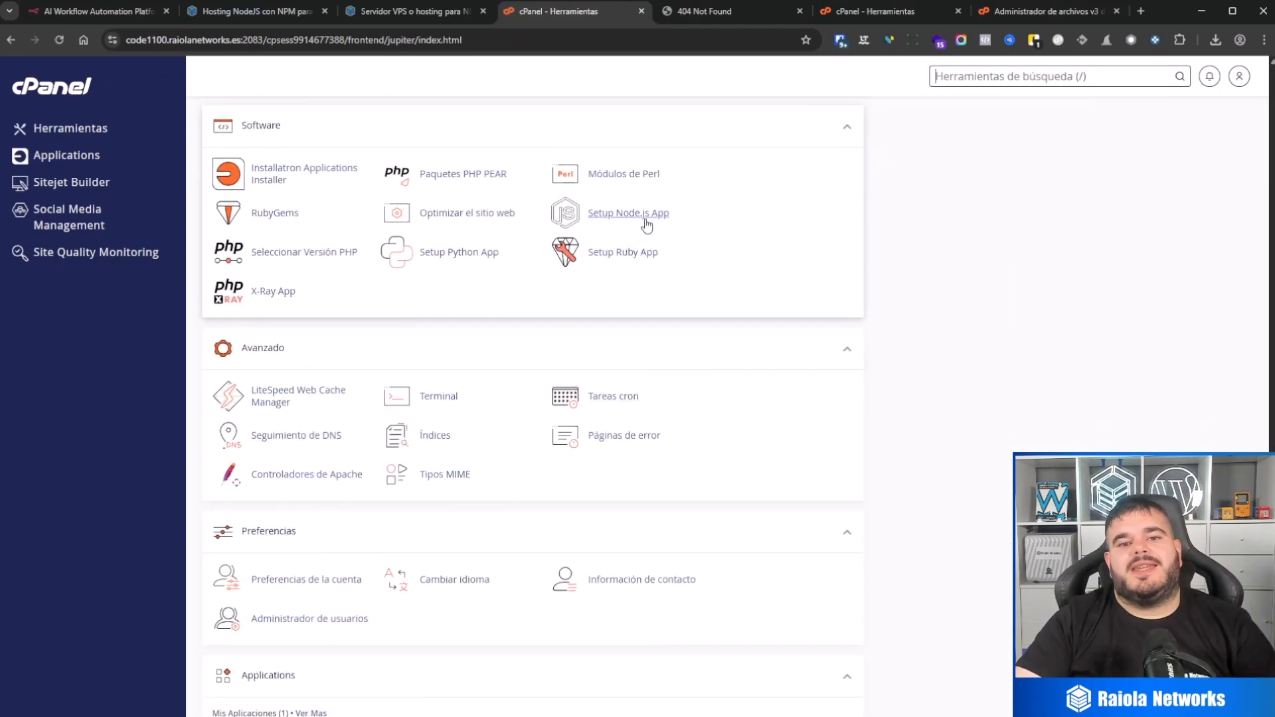
click(628, 213)
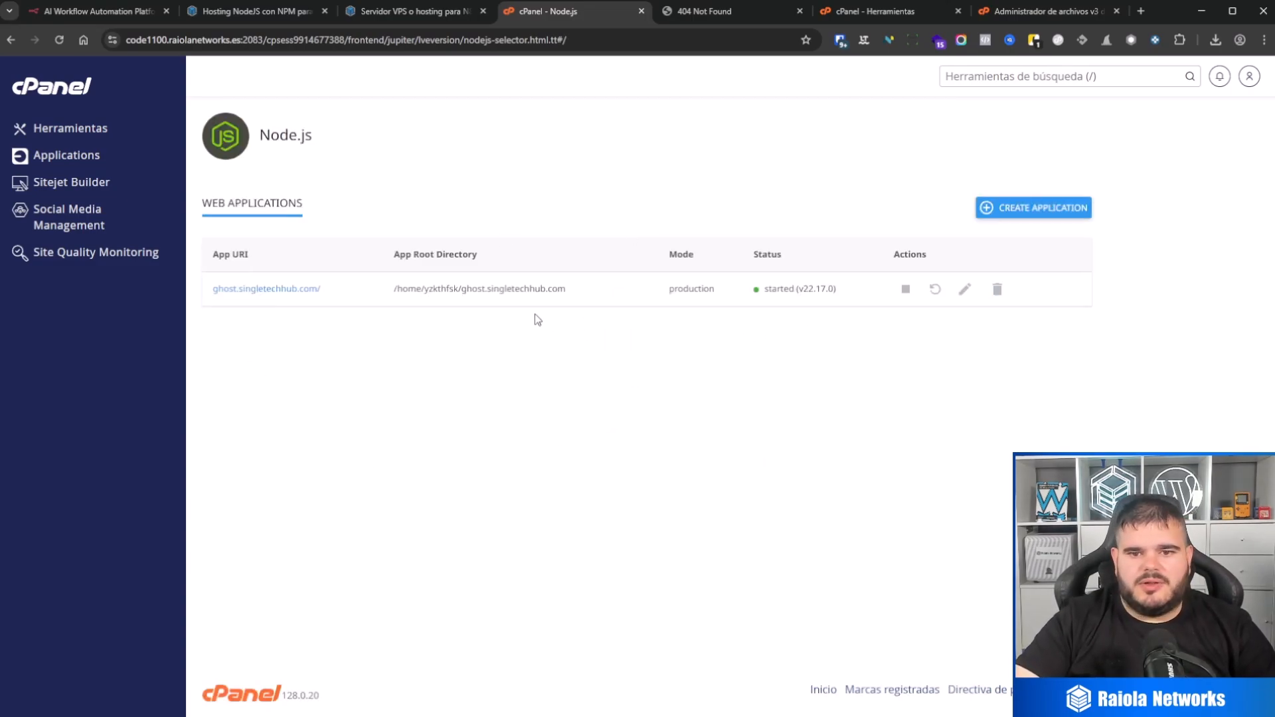
click(1048, 213)
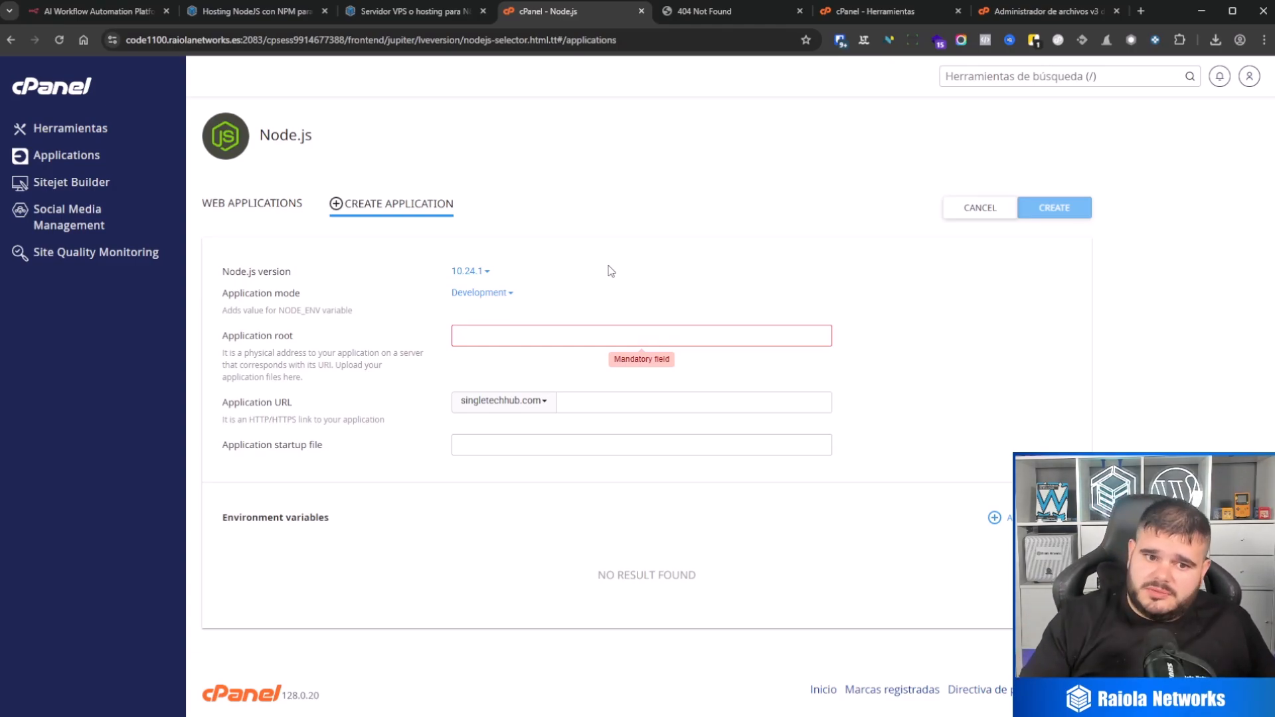
Step: Set the new application's Node.js version to 22.17.0 (recommended), its mode to Production and its application root to n8n
click(482, 272)
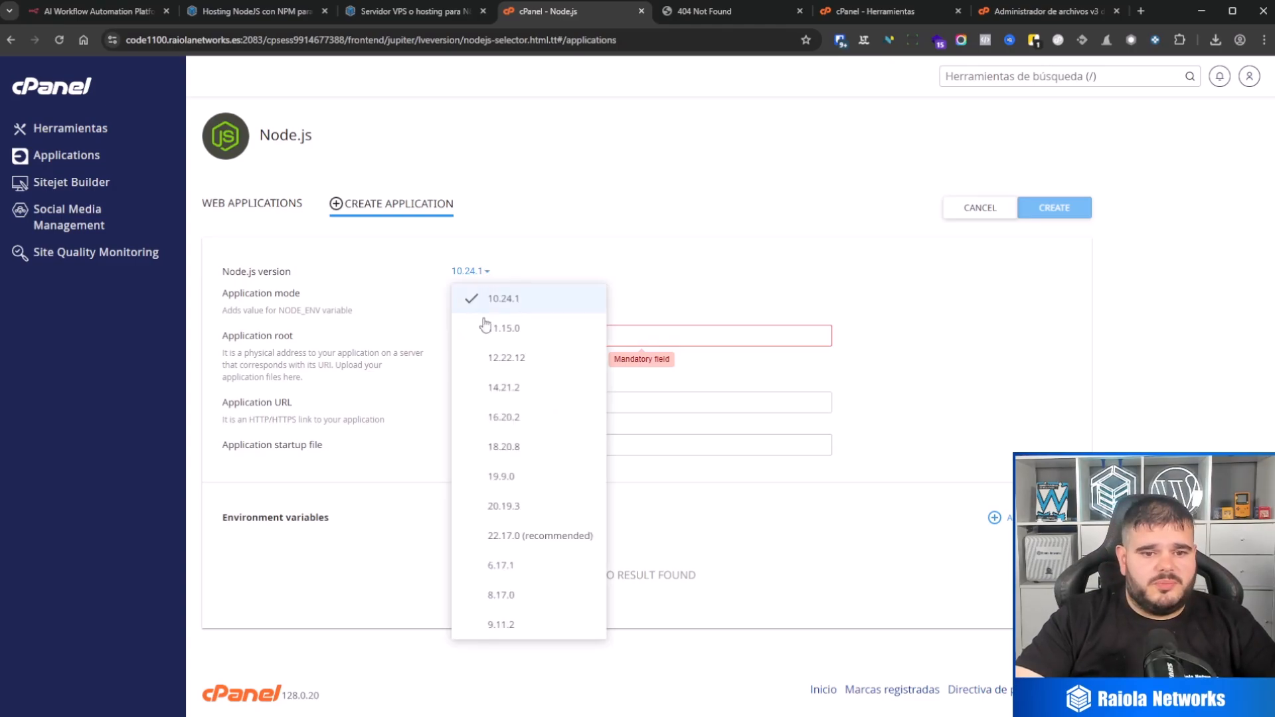
click(554, 545)
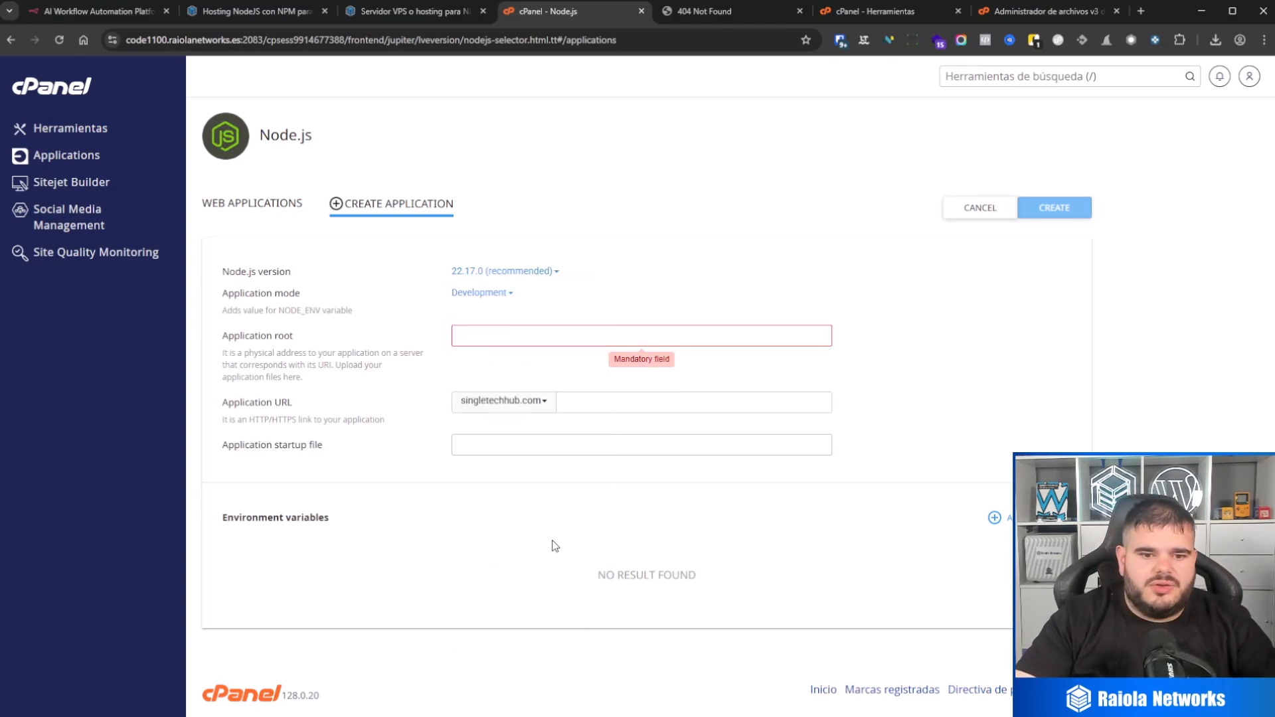
click(498, 294)
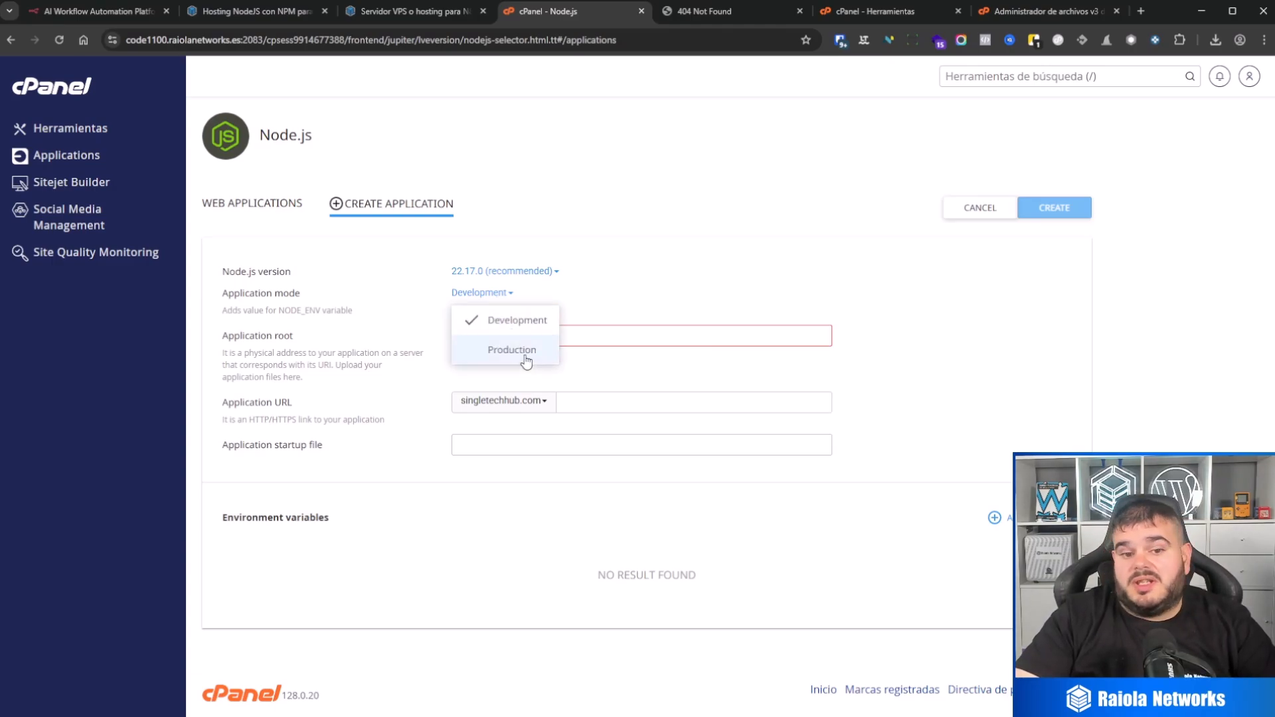
click(524, 357)
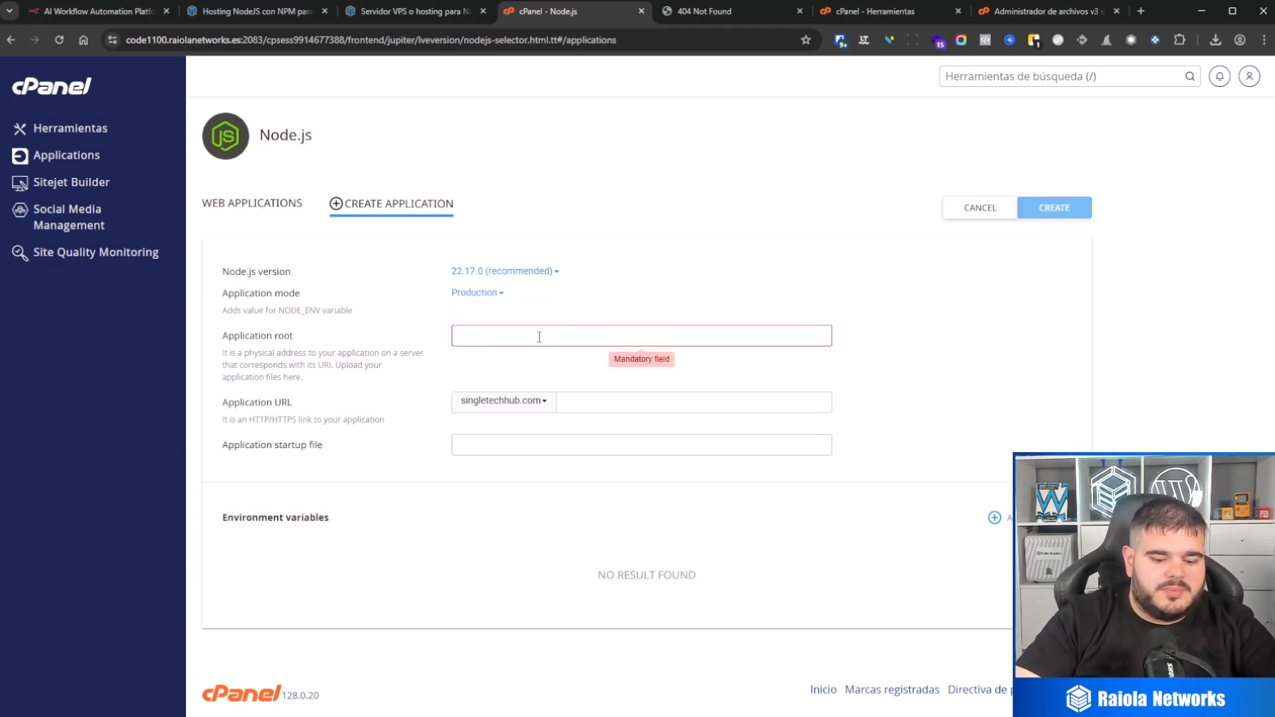
text(n8n)
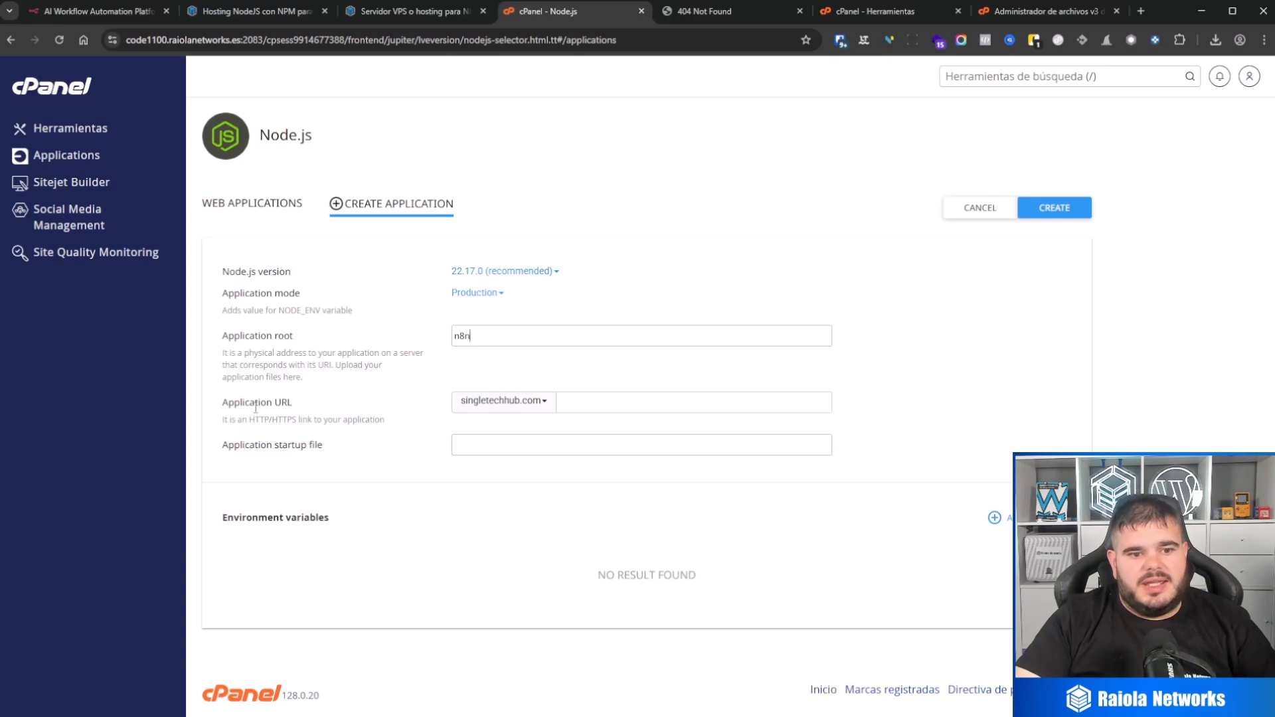
Step: Set the new application's URL to ejemplo.singletechhub.com and create the application
click(515, 405)
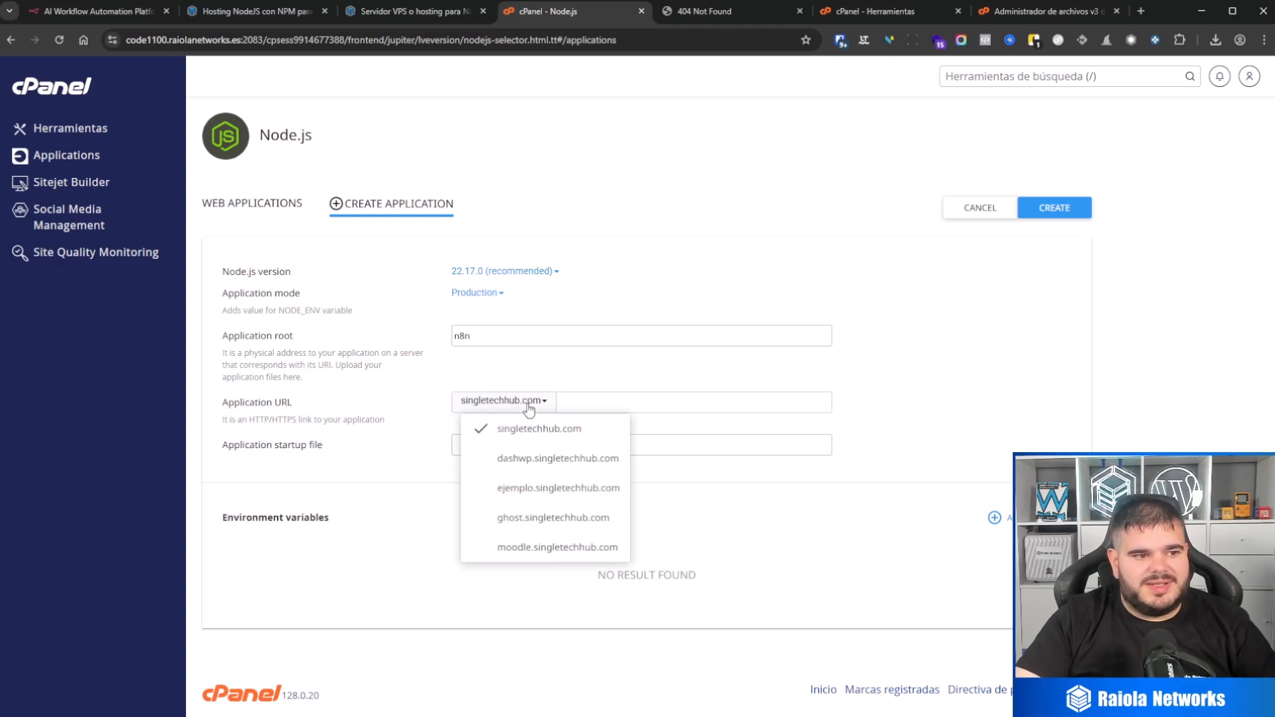
click(571, 493)
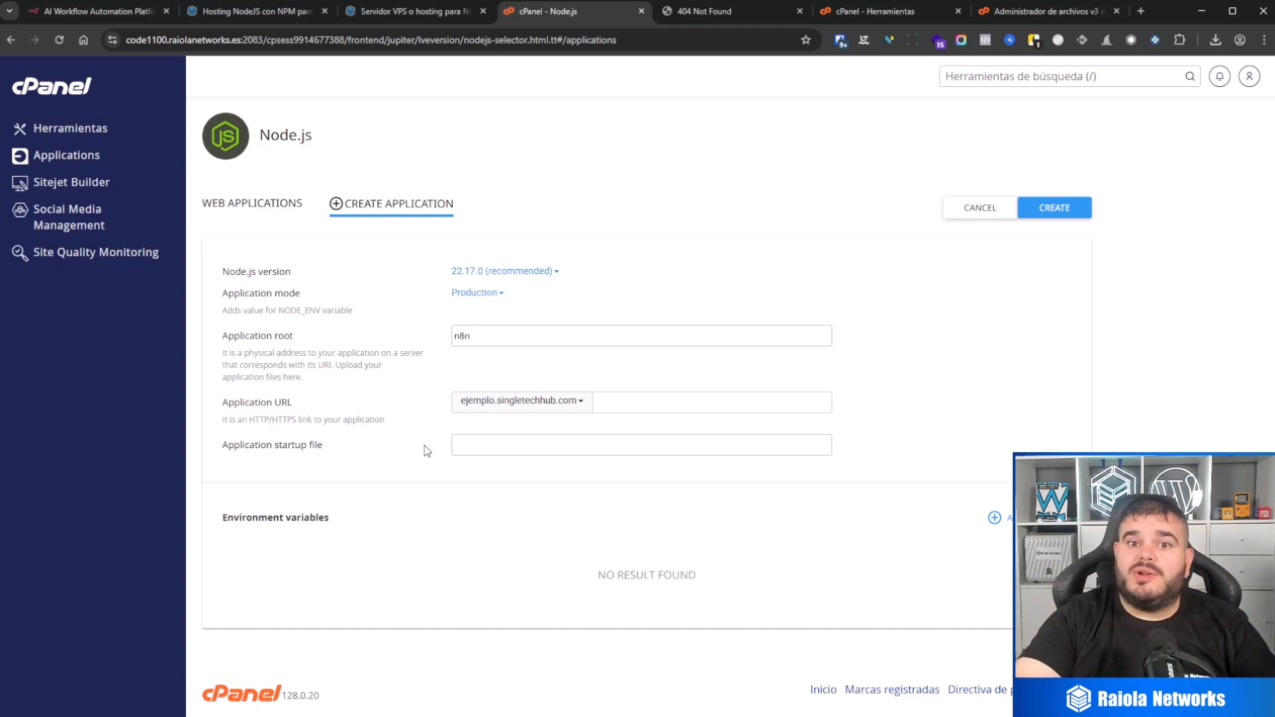
click(1071, 208)
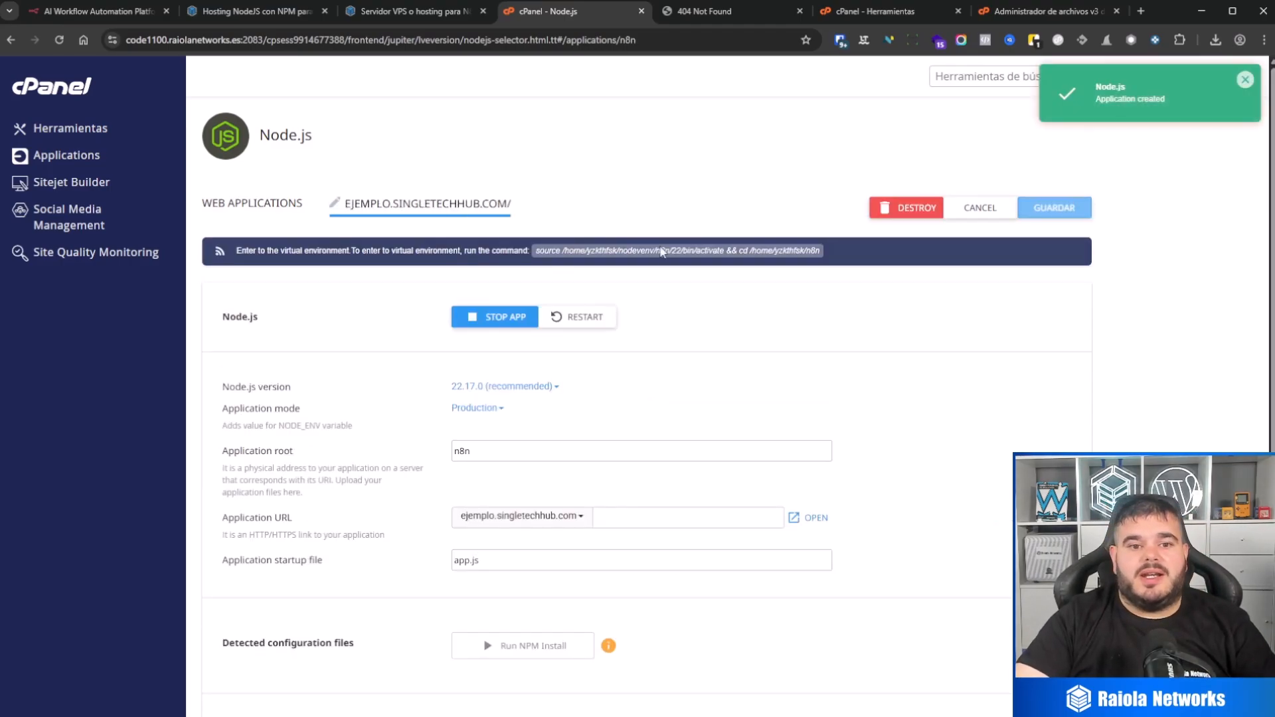
scroll(616, 222, down, 2)
scroll(594, 241, up, 2)
Step: Reopen the ejemplo.singletechhub.com application for editing and add the environment variable N8N_HOST with the value 0.0.0.0
click(284, 203)
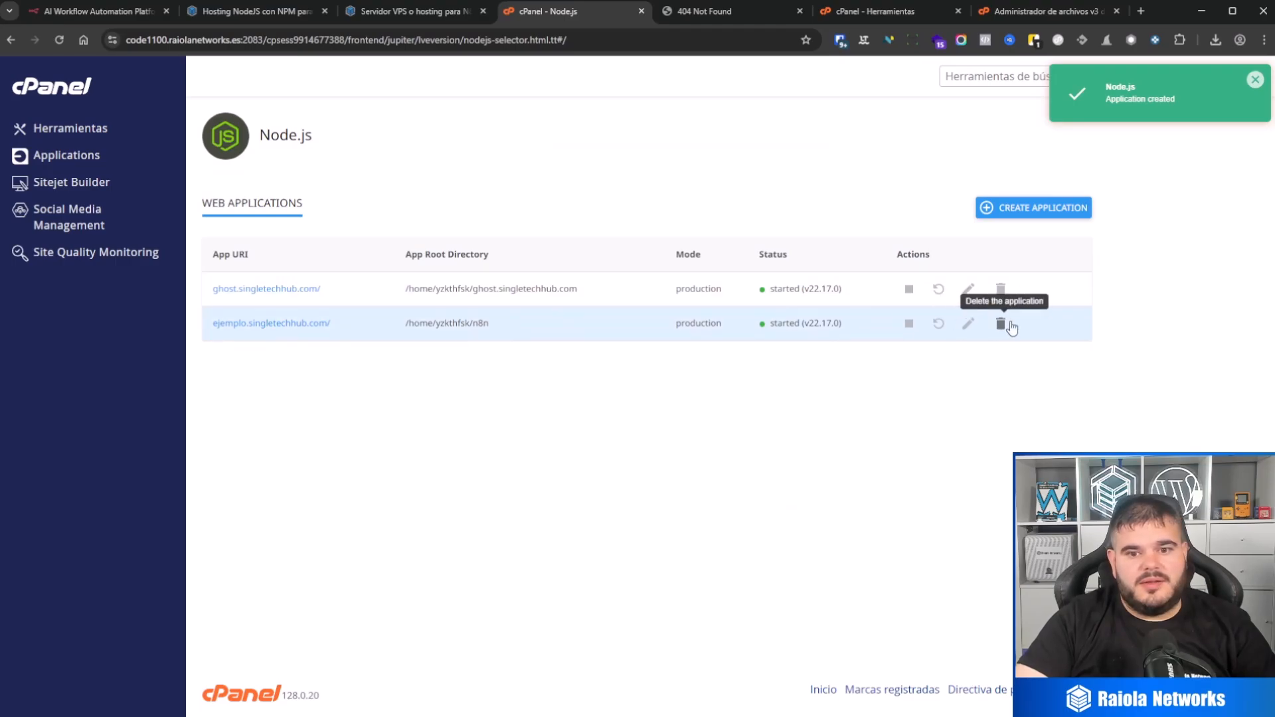
click(969, 325)
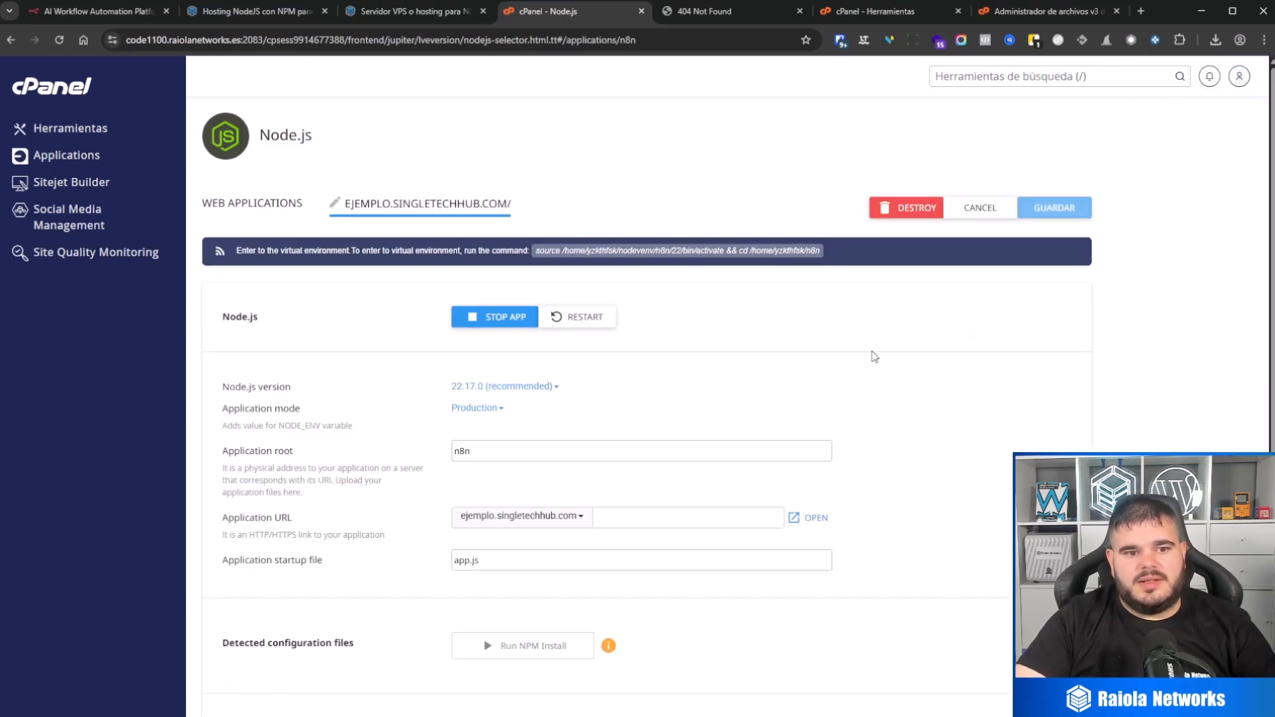
scroll(540, 356, down, 2)
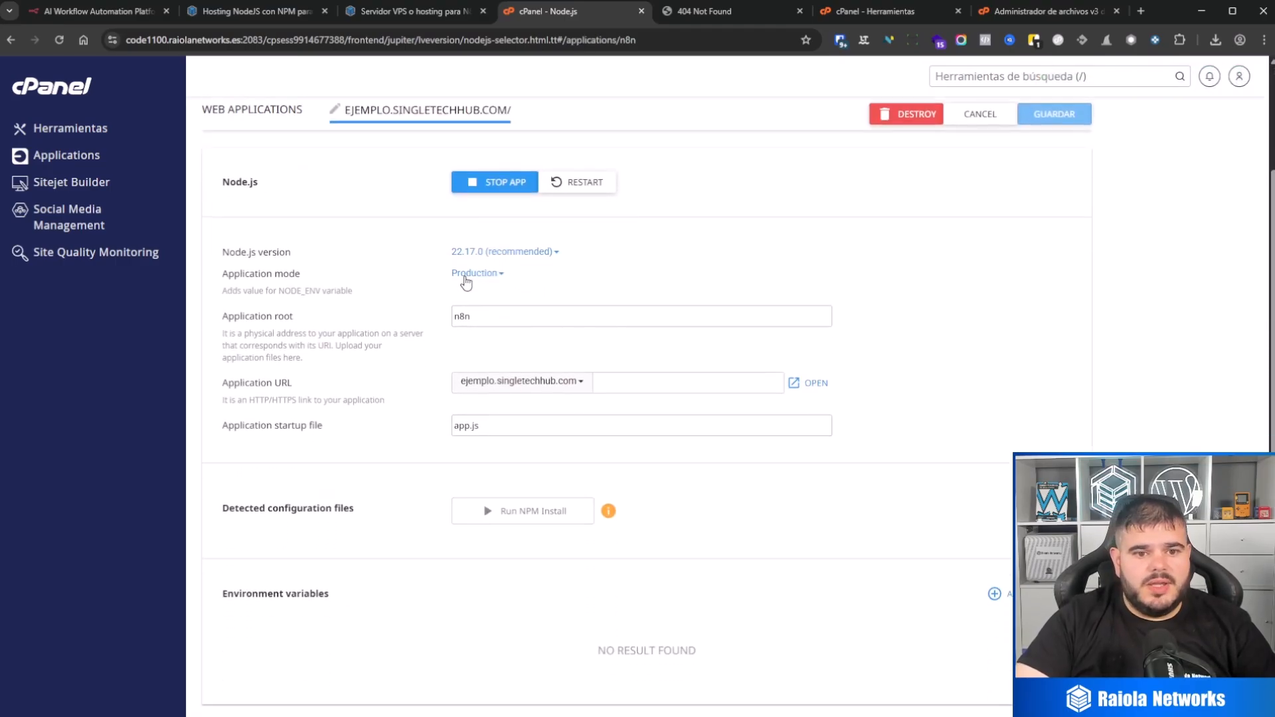
scroll(590, 408, down, 1)
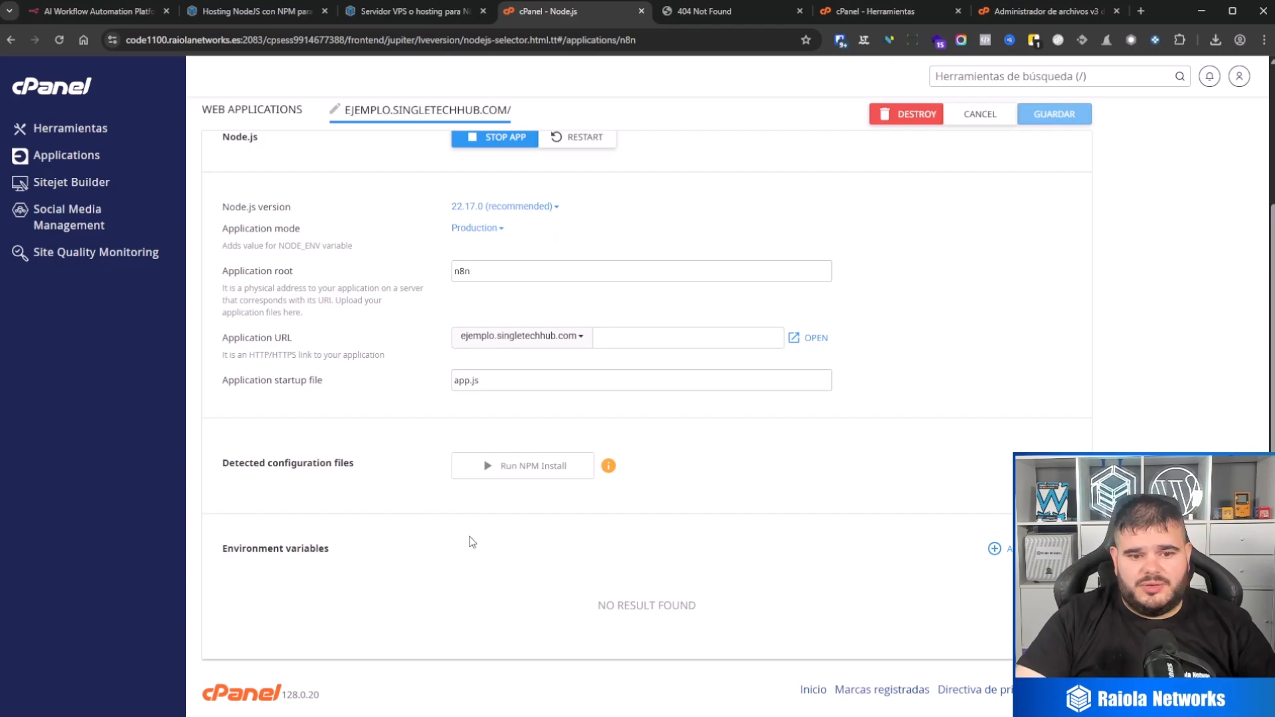
drag(228, 549, 260, 550)
click(403, 548)
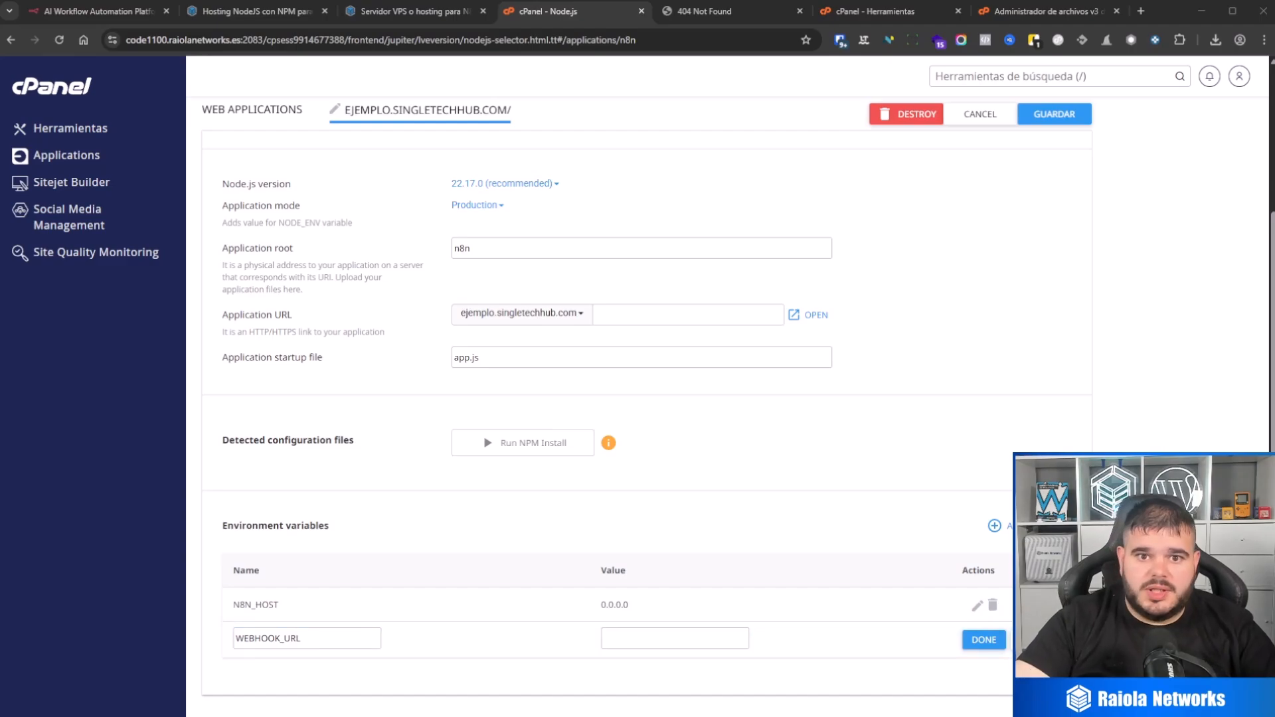
click(710, 11)
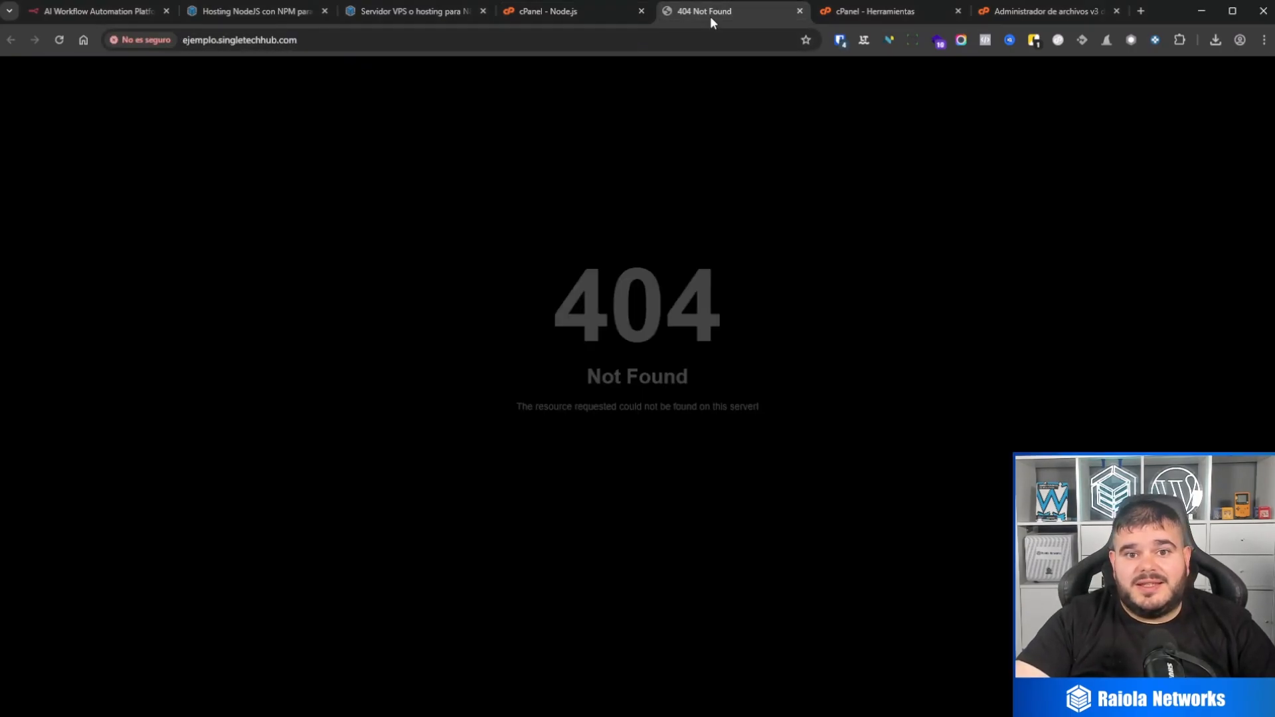
double_click(502, 41)
click(502, 42)
key(ctrl+c)
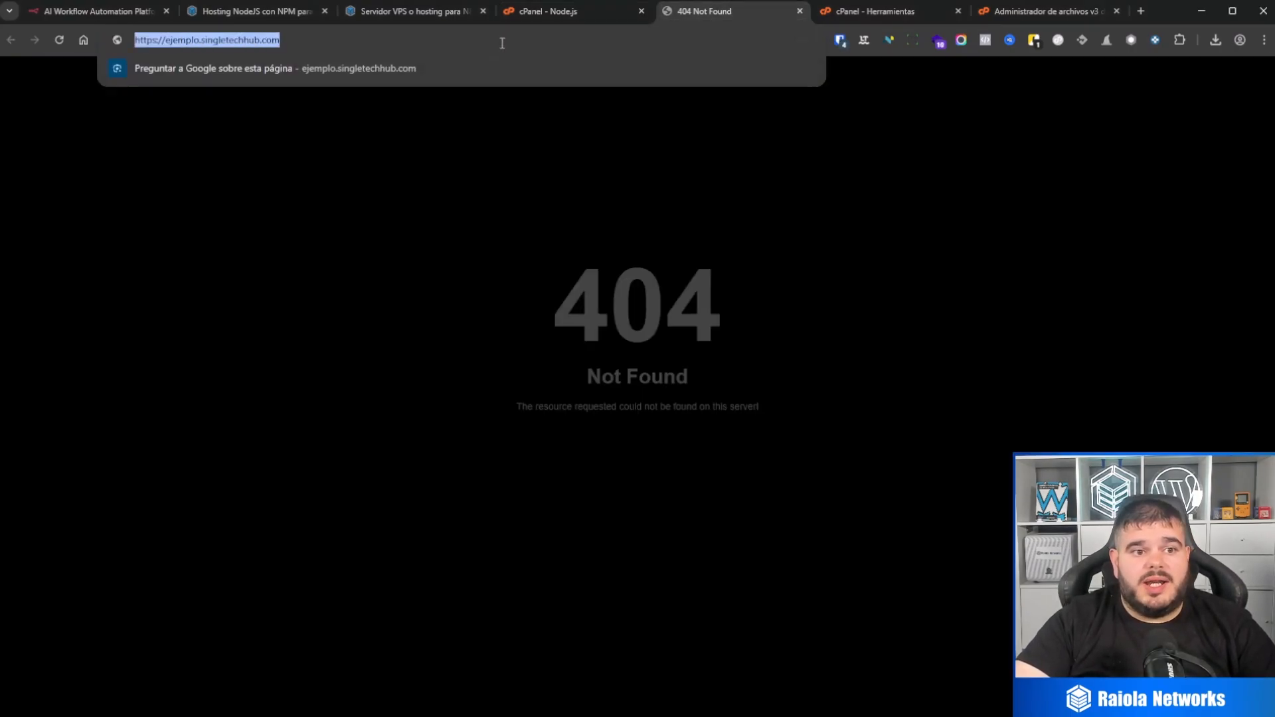
click(591, 13)
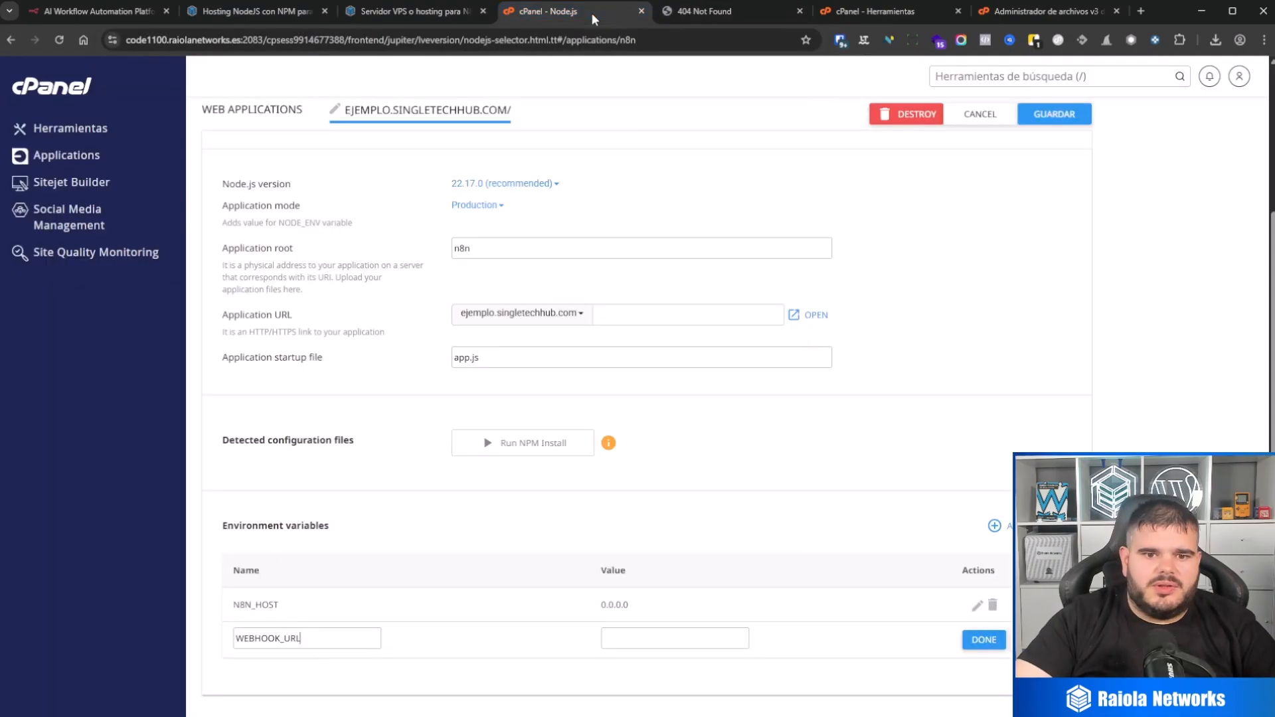
click(654, 639)
key(ctrl+v)
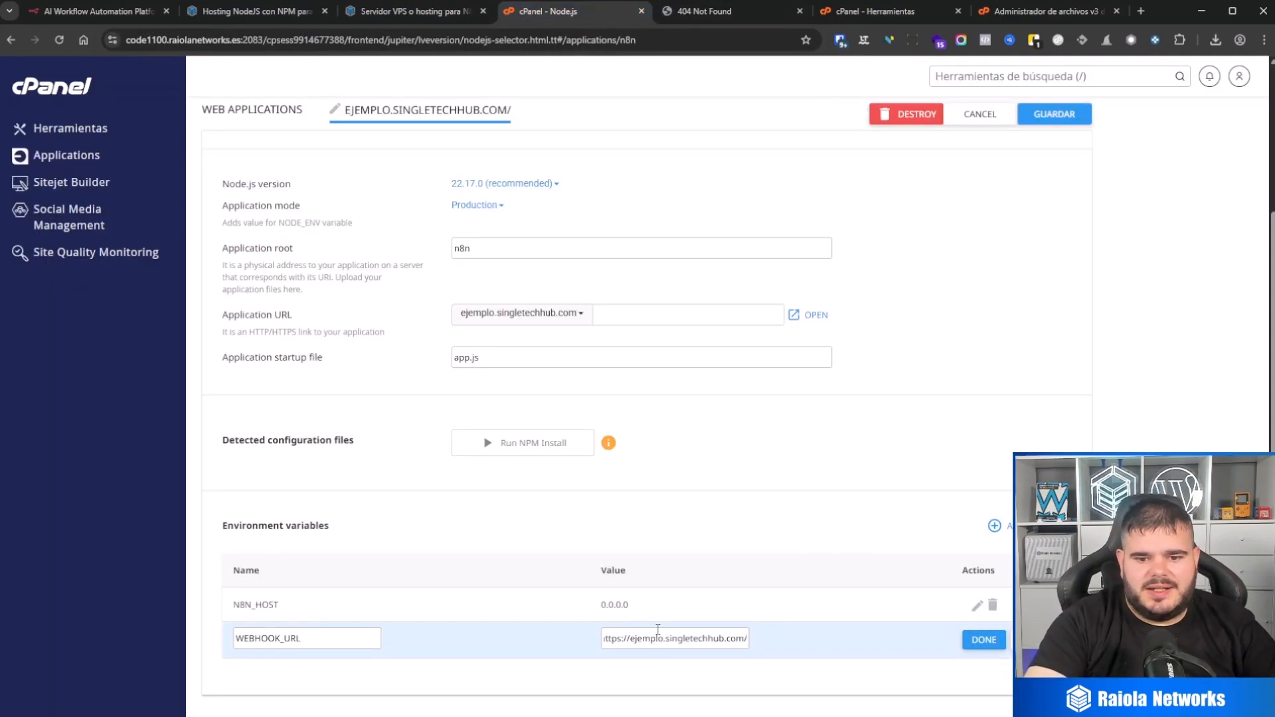
drag(678, 638, 618, 633)
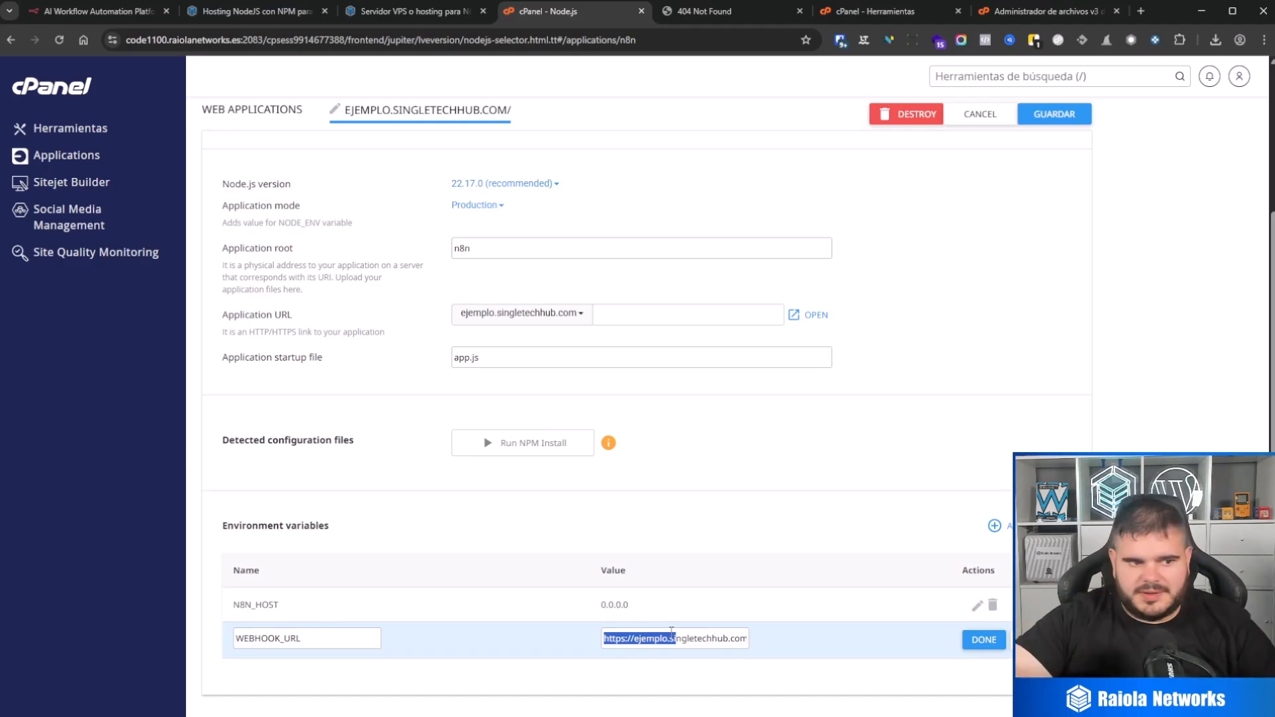
click(982, 640)
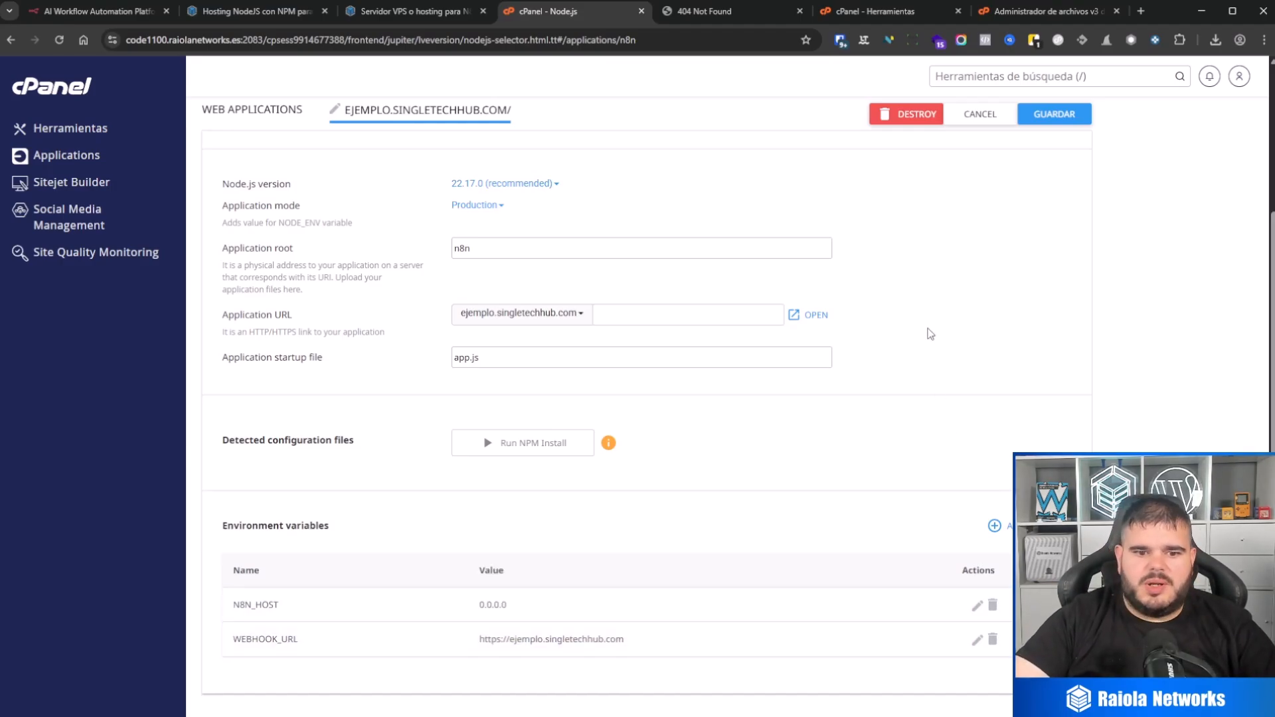
scroll(882, 397, down, 1)
scroll(892, 392, up, 3)
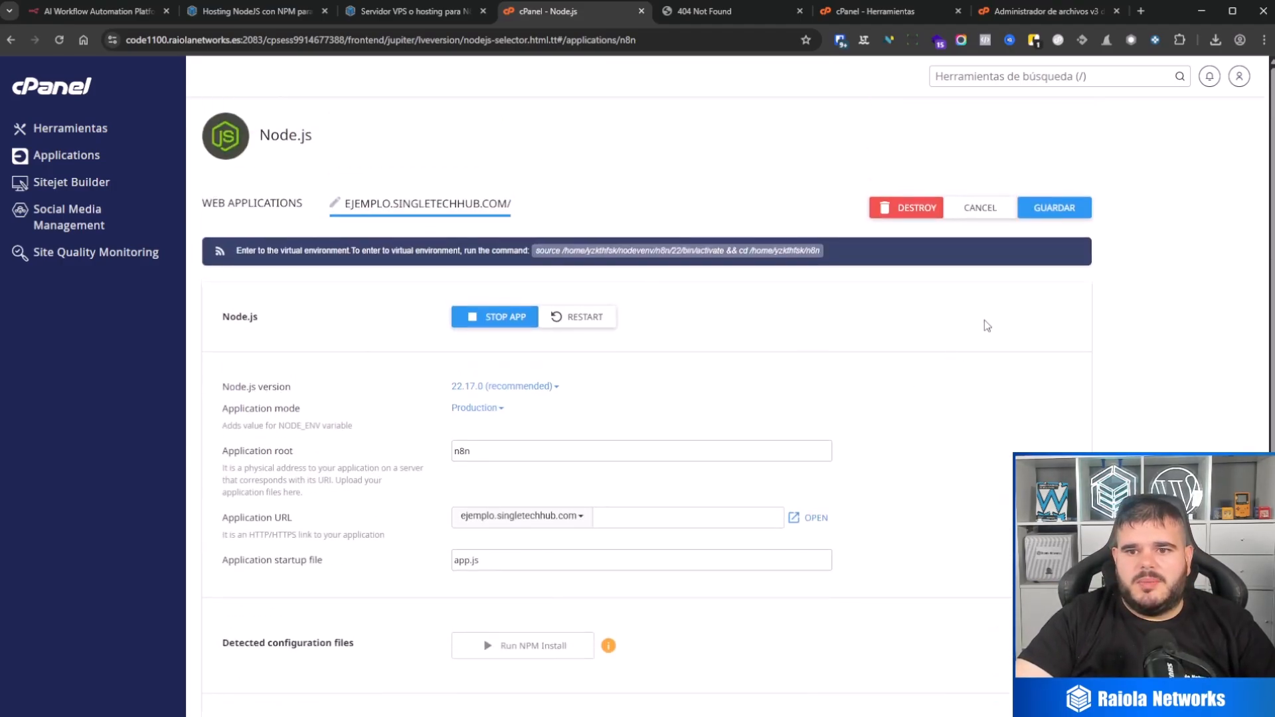
click(1052, 211)
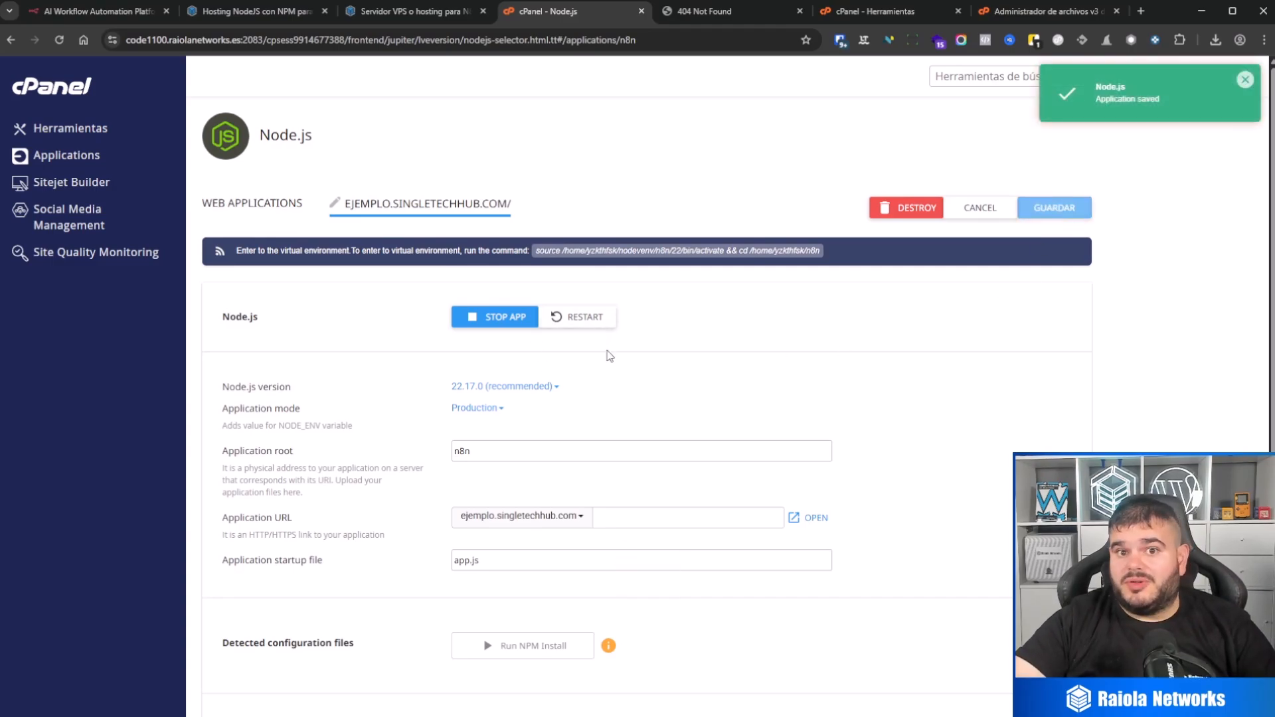
Step: Return to the cPanel tools, open the file manager and look inside the n8n folder
scroll(691, 396, down, 2)
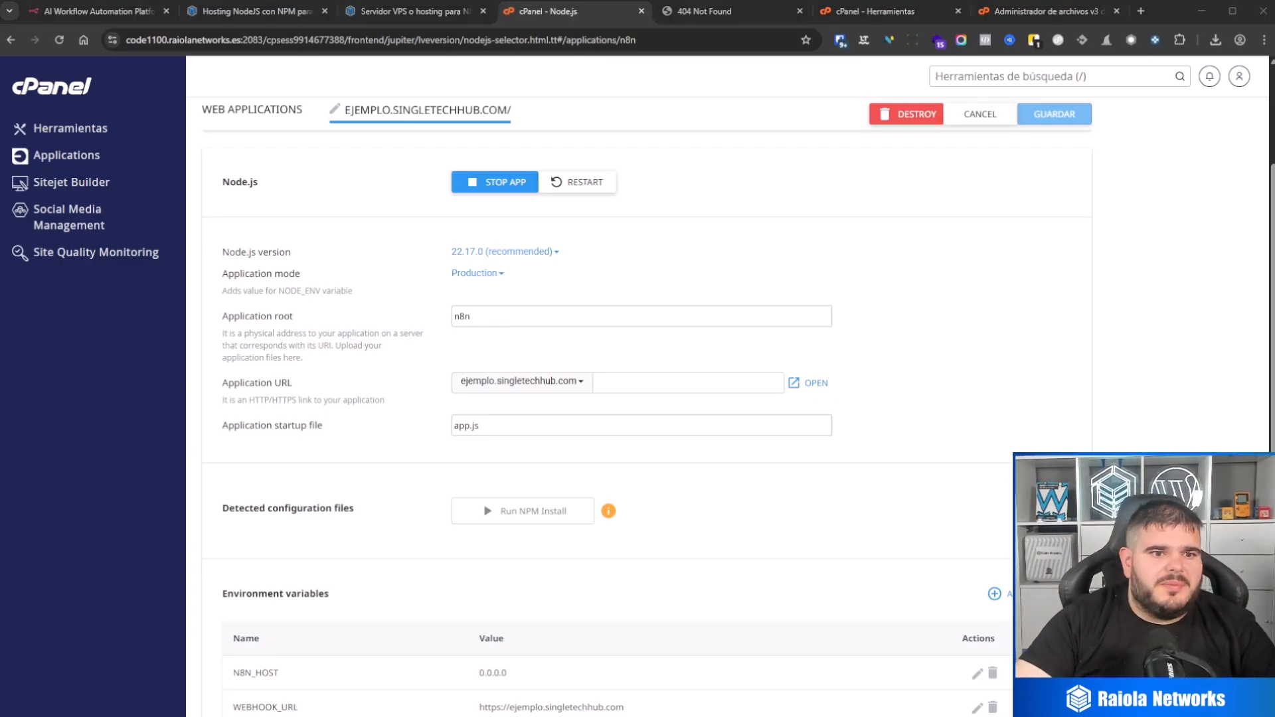
click(86, 88)
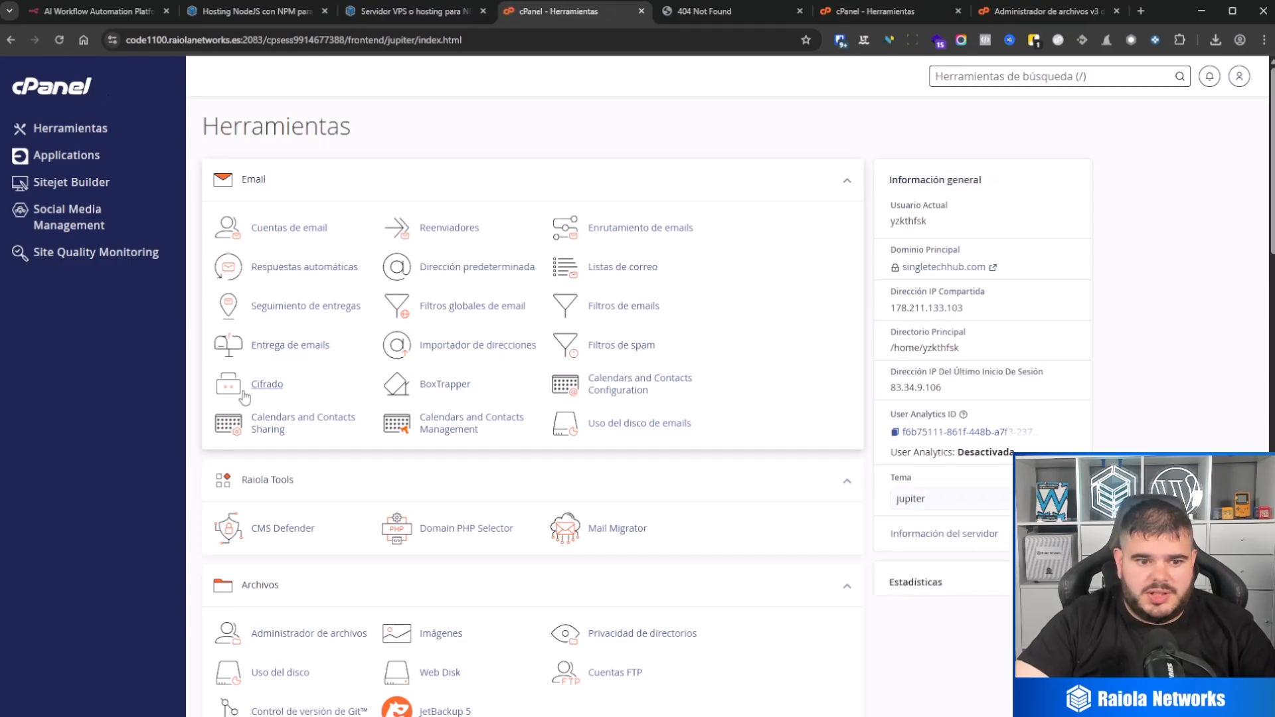
scroll(242, 392, down, 1)
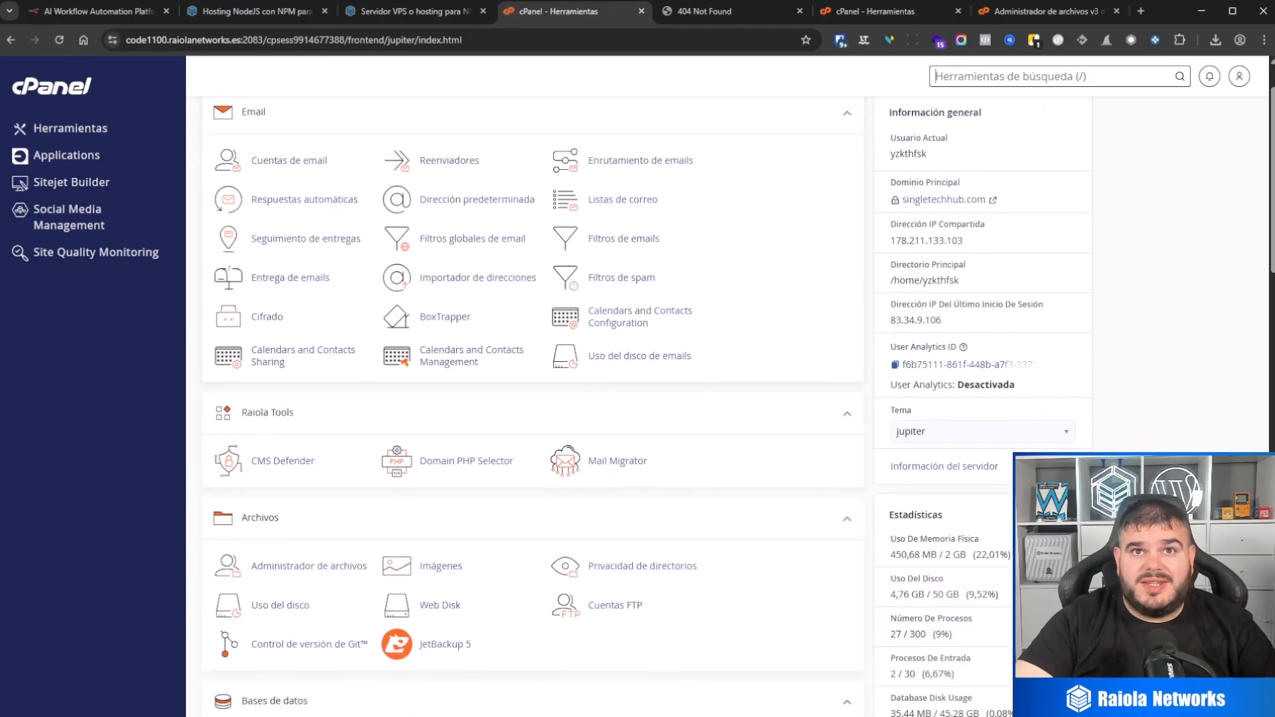
click(319, 565)
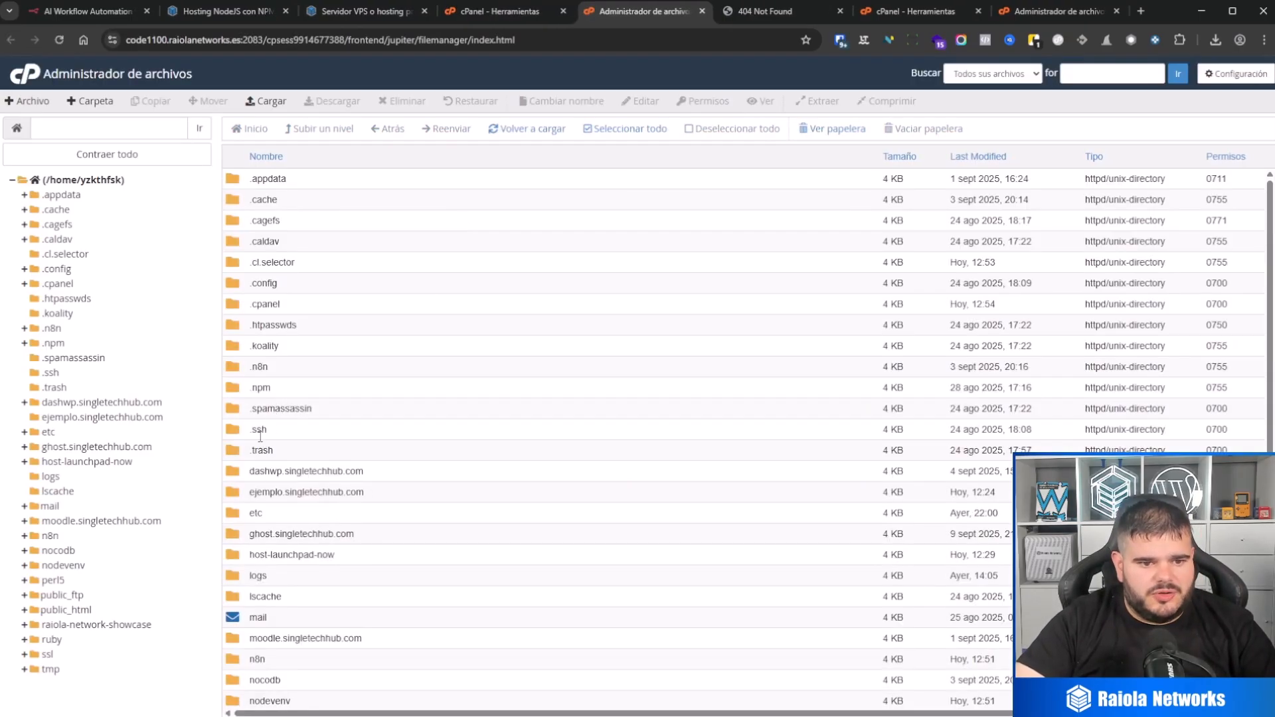
scroll(256, 504, down, 2)
double_click(256, 524)
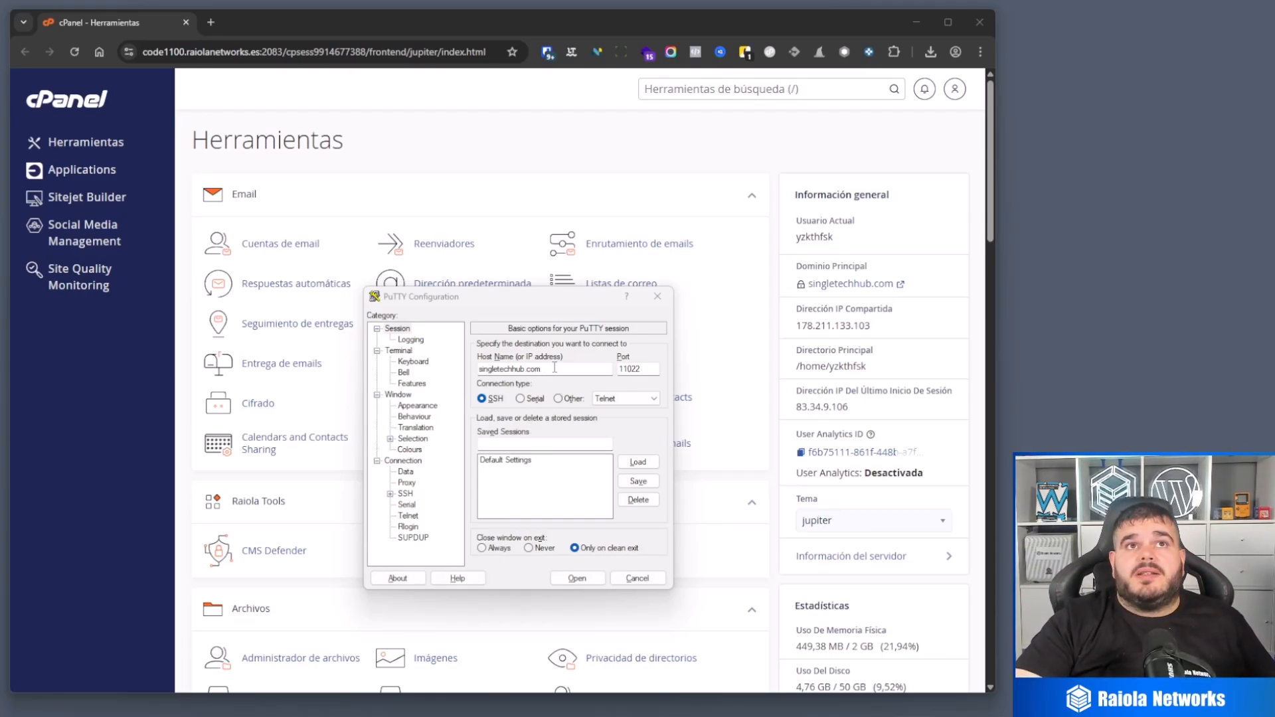
Step: In PuTTY, set the session's host to the server's shared IP address 178.211.133.103, copied from cPanel's general information
drag(555, 369, 433, 369)
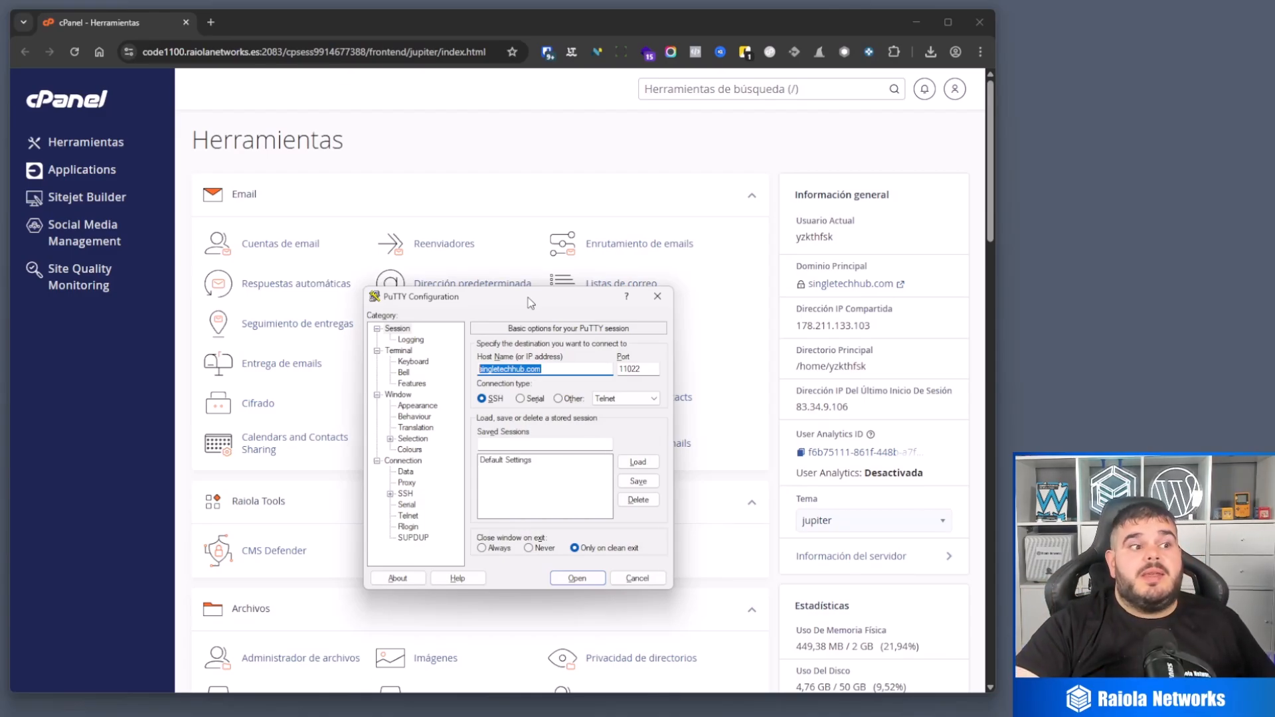
drag(530, 298, 1188, 231)
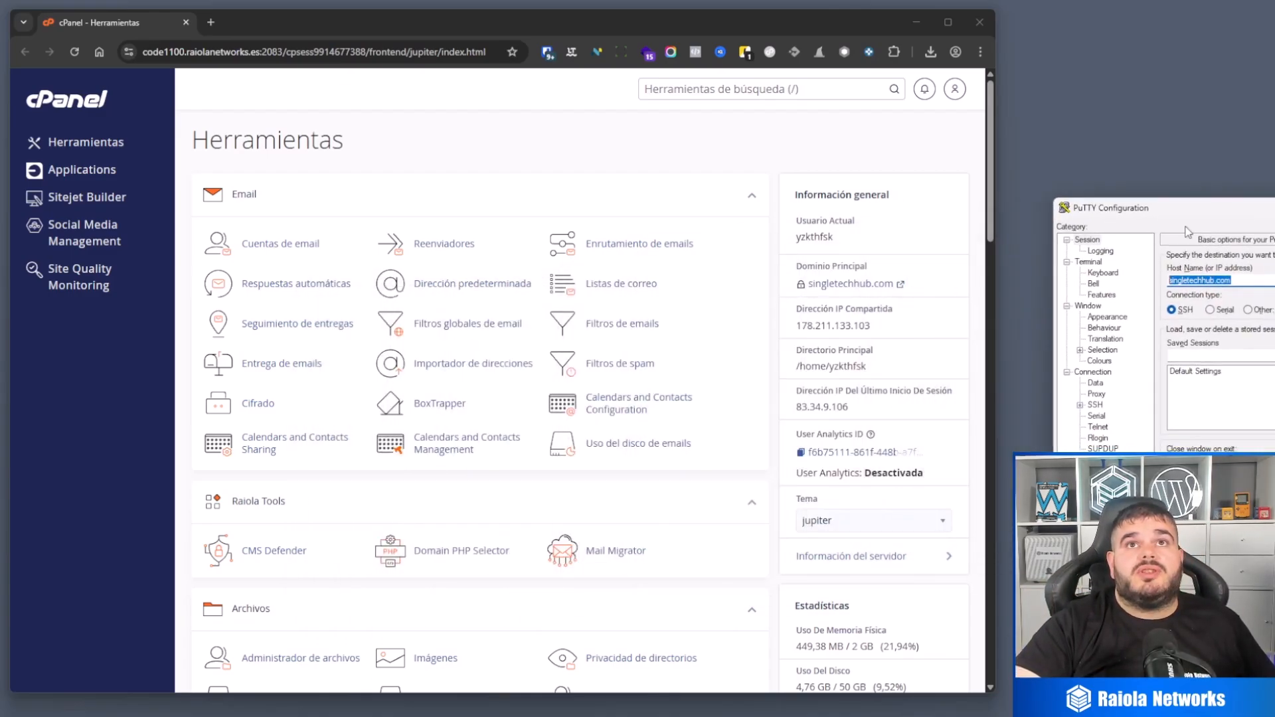
double_click(861, 326)
key(ctrl+c)
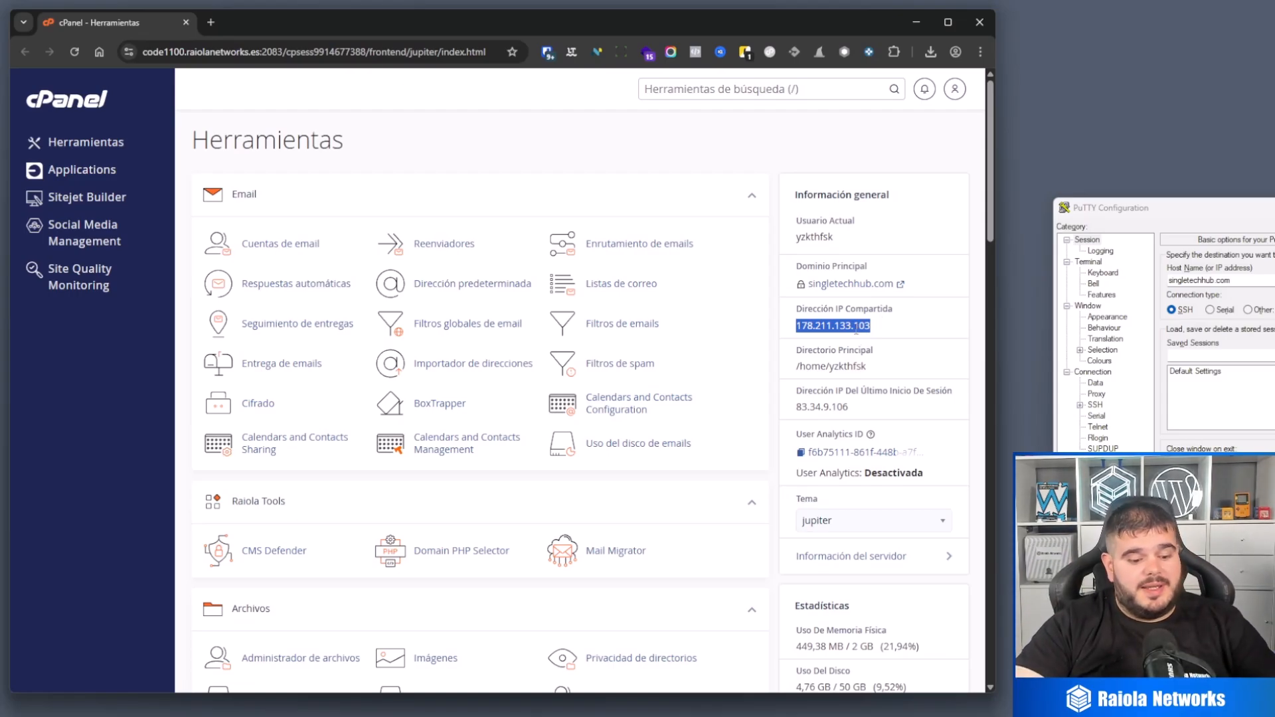
click(1192, 267)
key(ctrl+v)
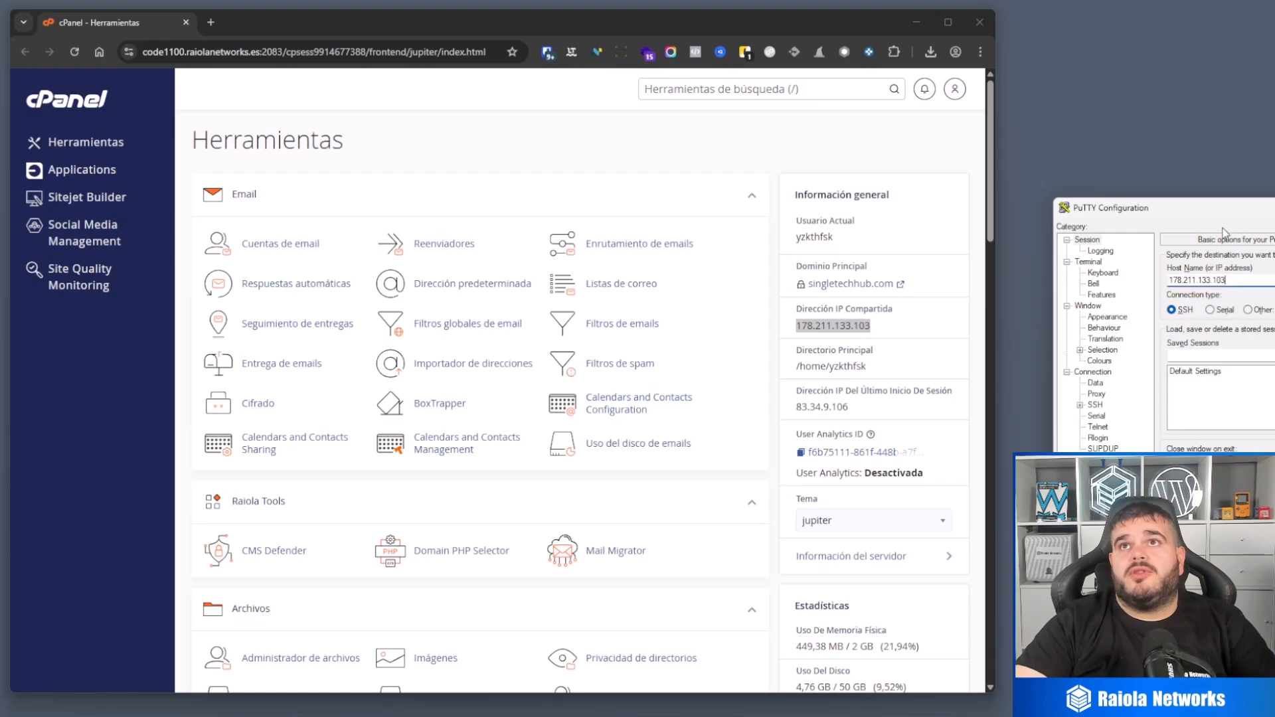
drag(1230, 214, 538, 262)
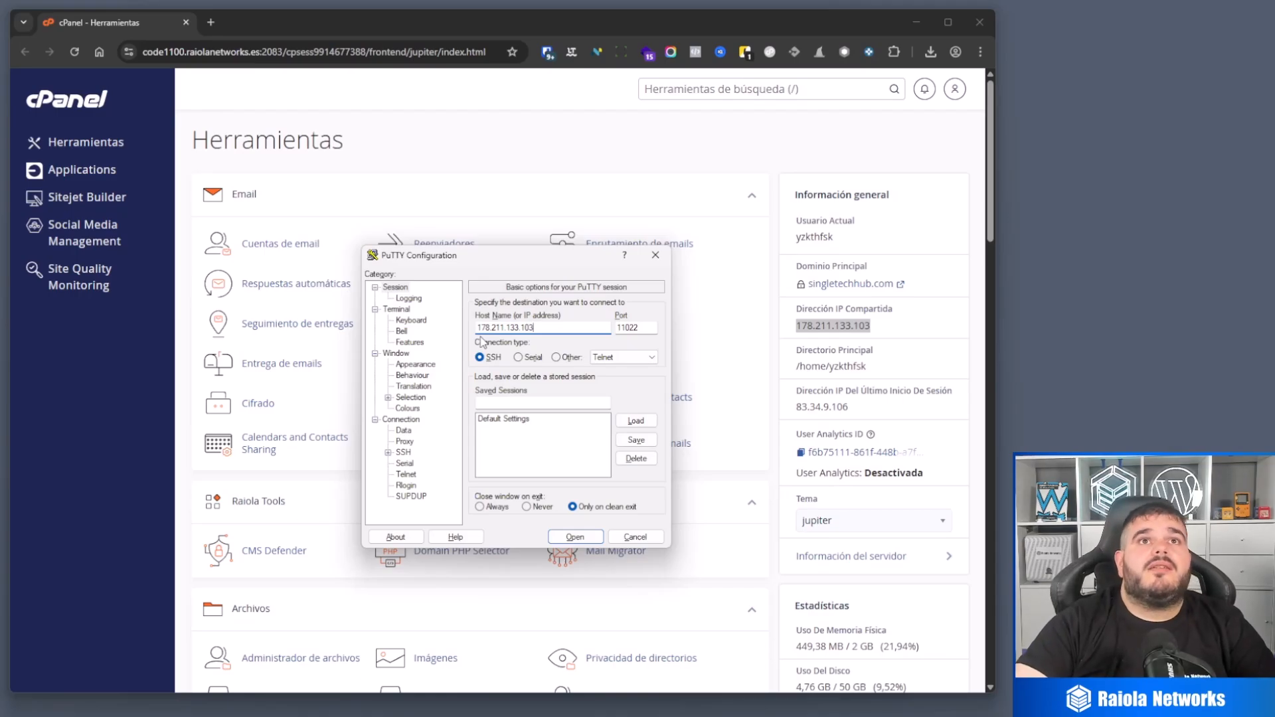
Step: Open the SSH connection on port 11022 and log in with the hosting account's username and password
double_click(648, 329)
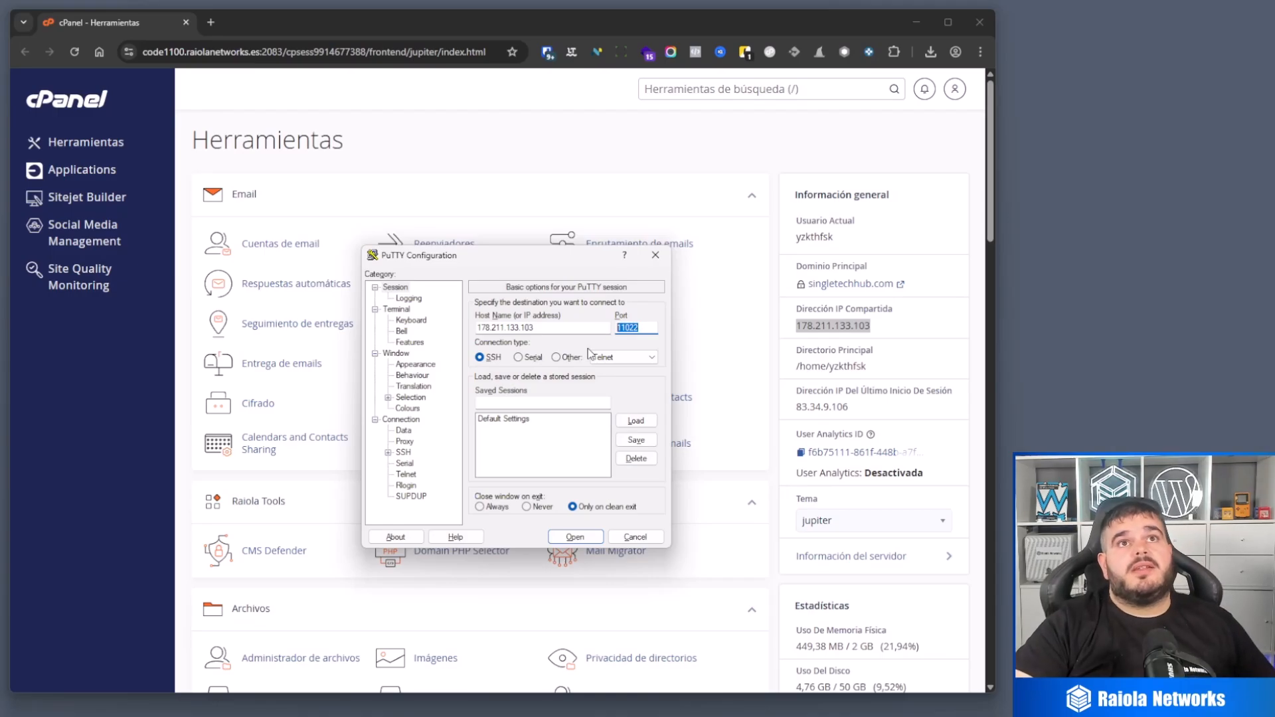
click(579, 531)
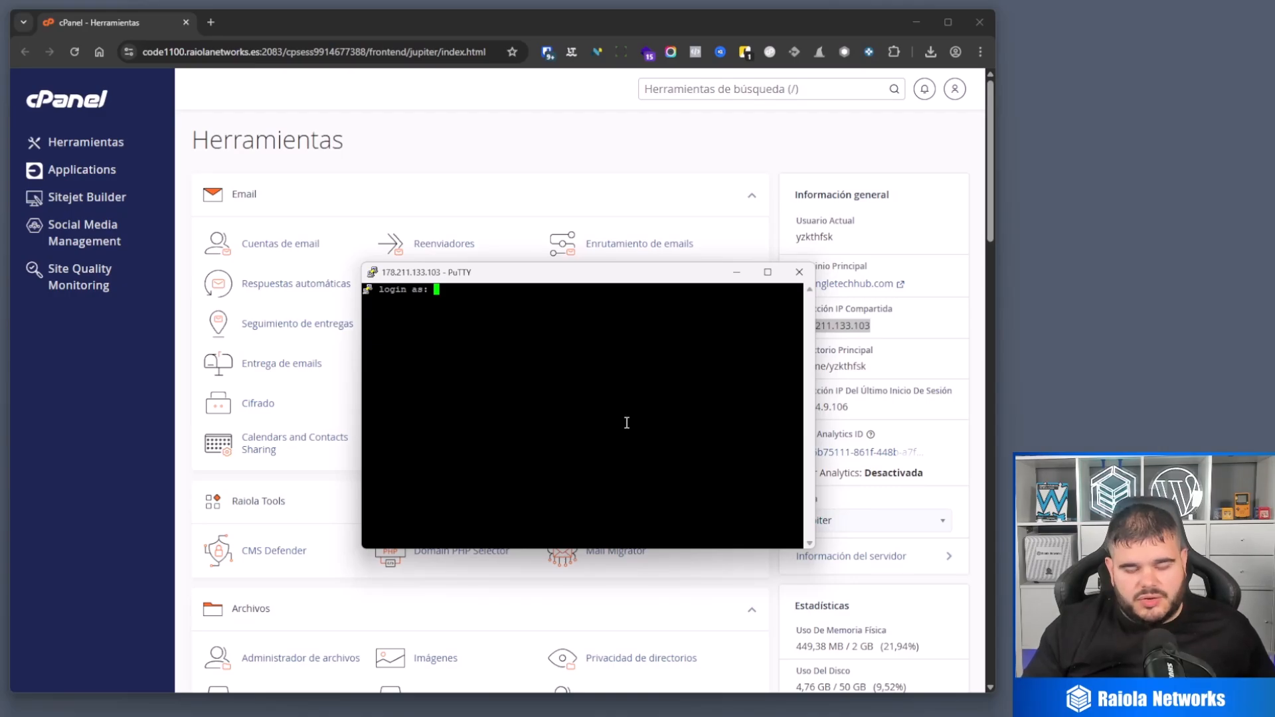
key(Return)
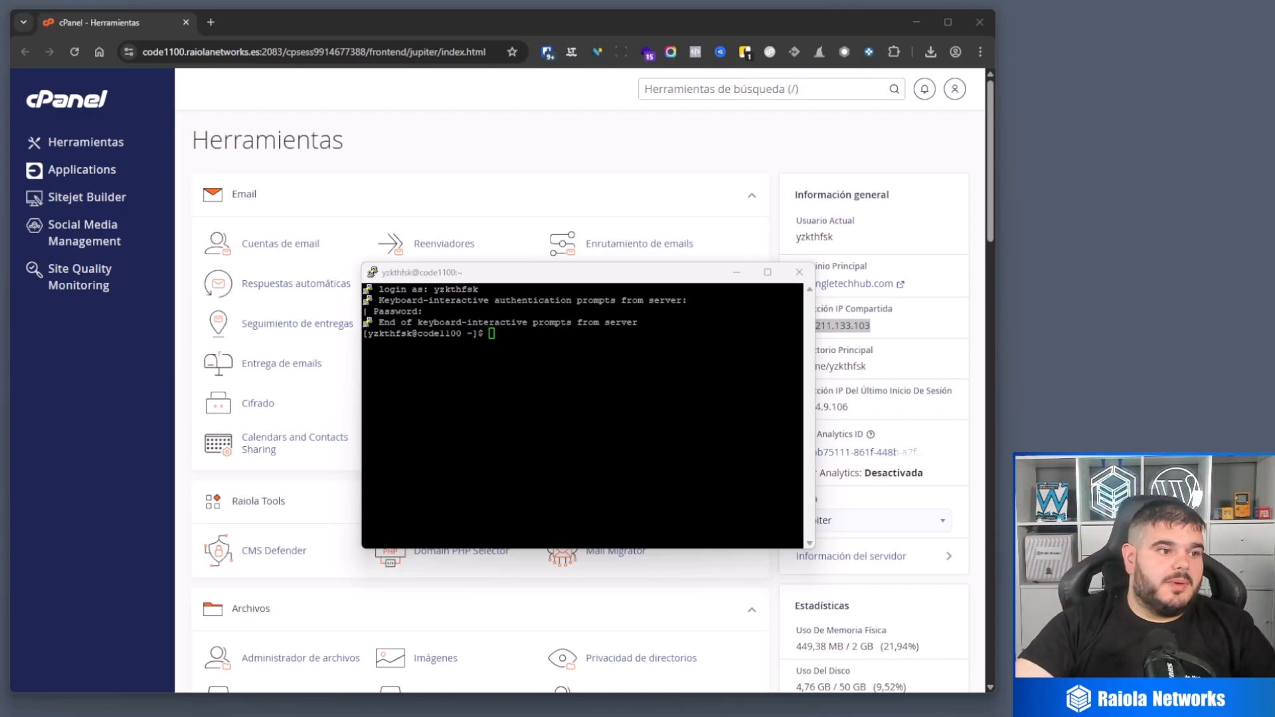
Step: Switch to cPanel's Setup Node.js App, open the ejemplo.singletechhub.com application for editing and copy its command for entering the virtual environment
click(588, 278)
drag(588, 277, 1252, 176)
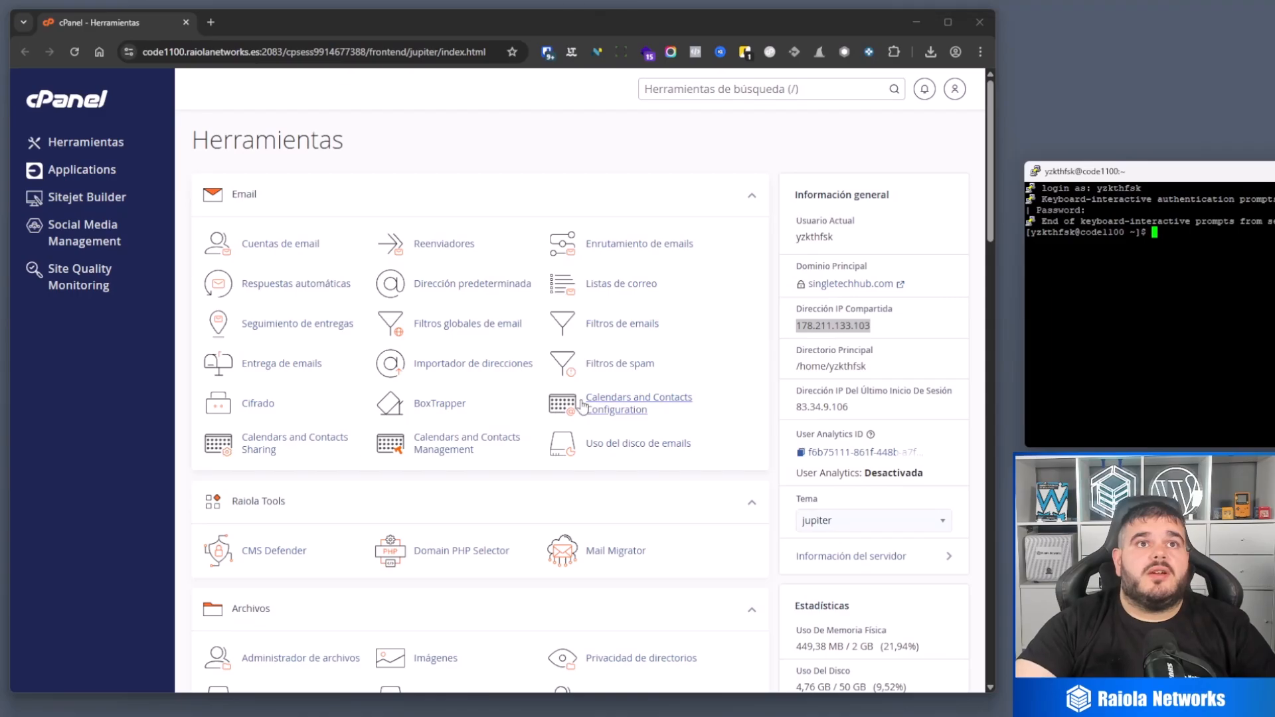
scroll(521, 495, down, 3)
scroll(521, 495, down, 20)
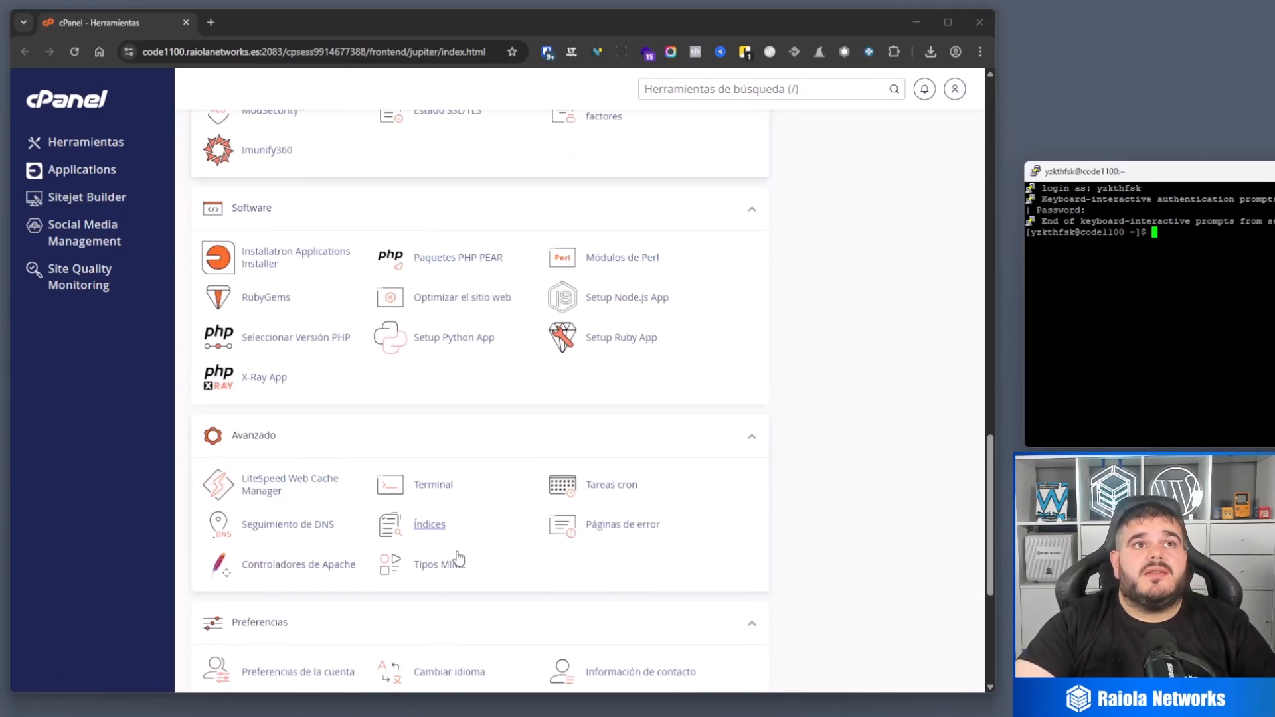
scroll(591, 502, down, 5)
scroll(612, 427, up, 7)
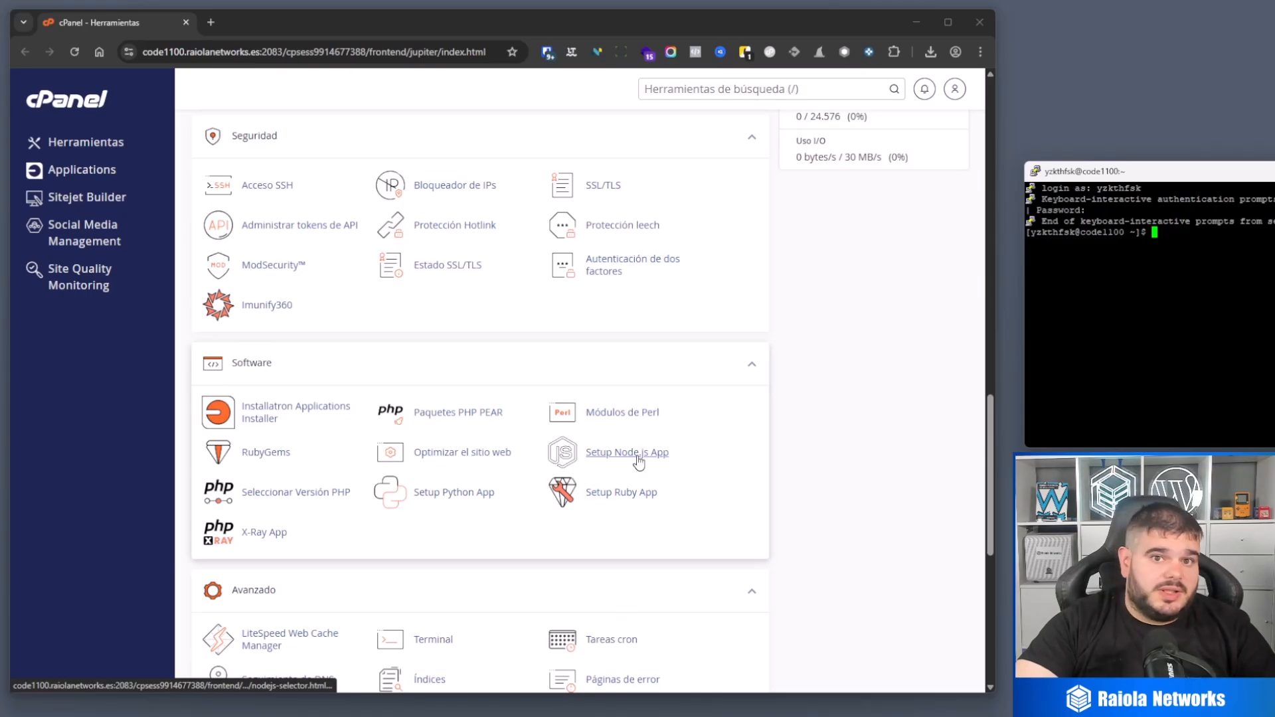
click(638, 459)
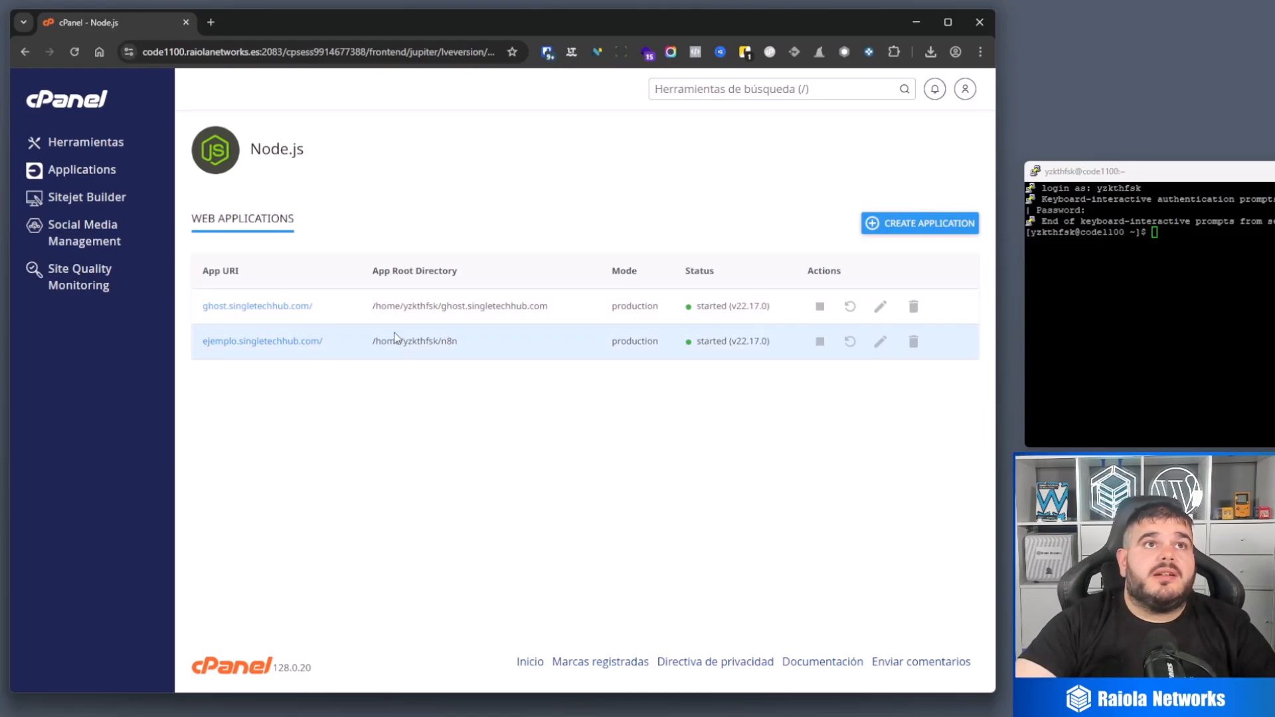
click(881, 344)
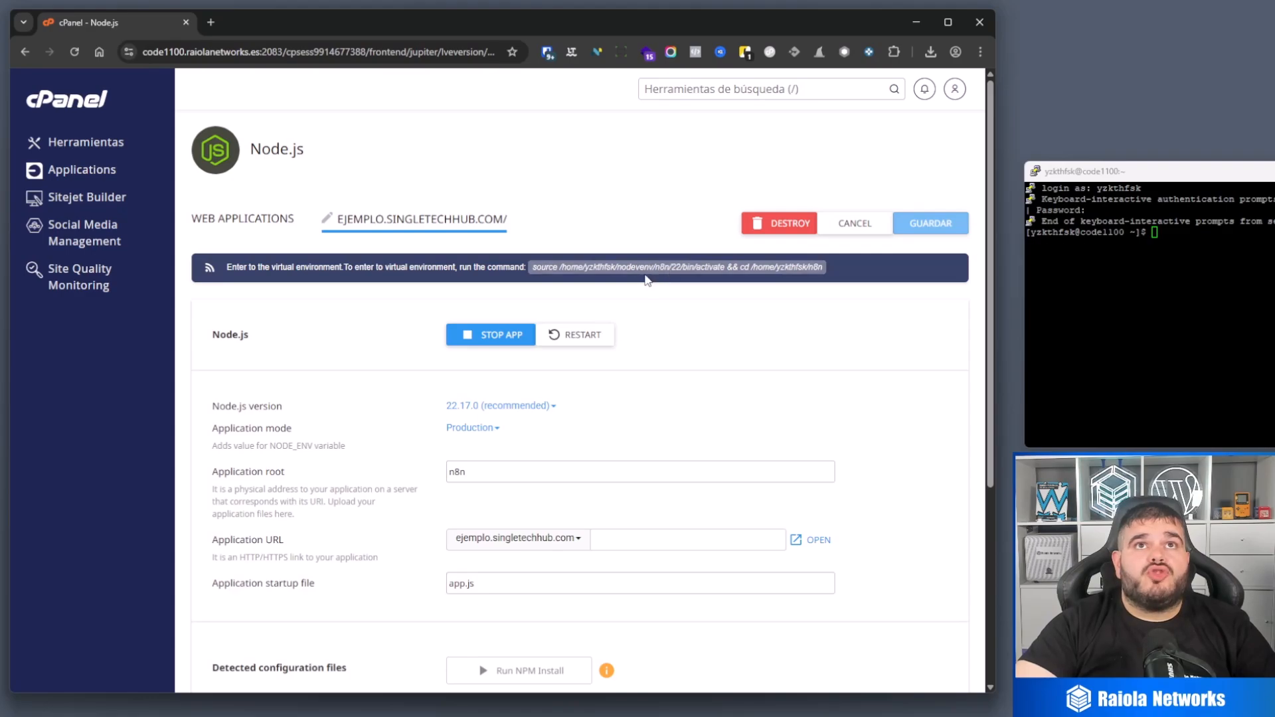
click(620, 276)
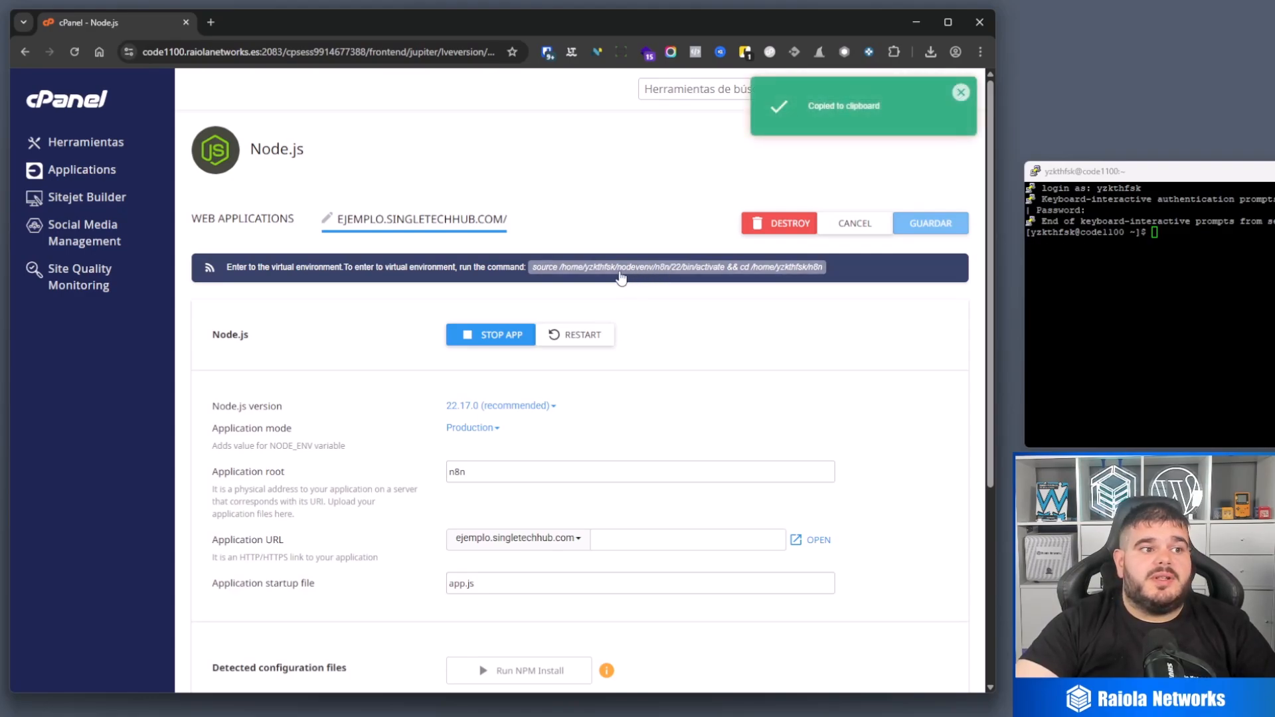
Step: In the PuTTY session, run the copied command to enter the virtual environment and initialise the project with npm init -y
drag(1129, 171, 423, 372)
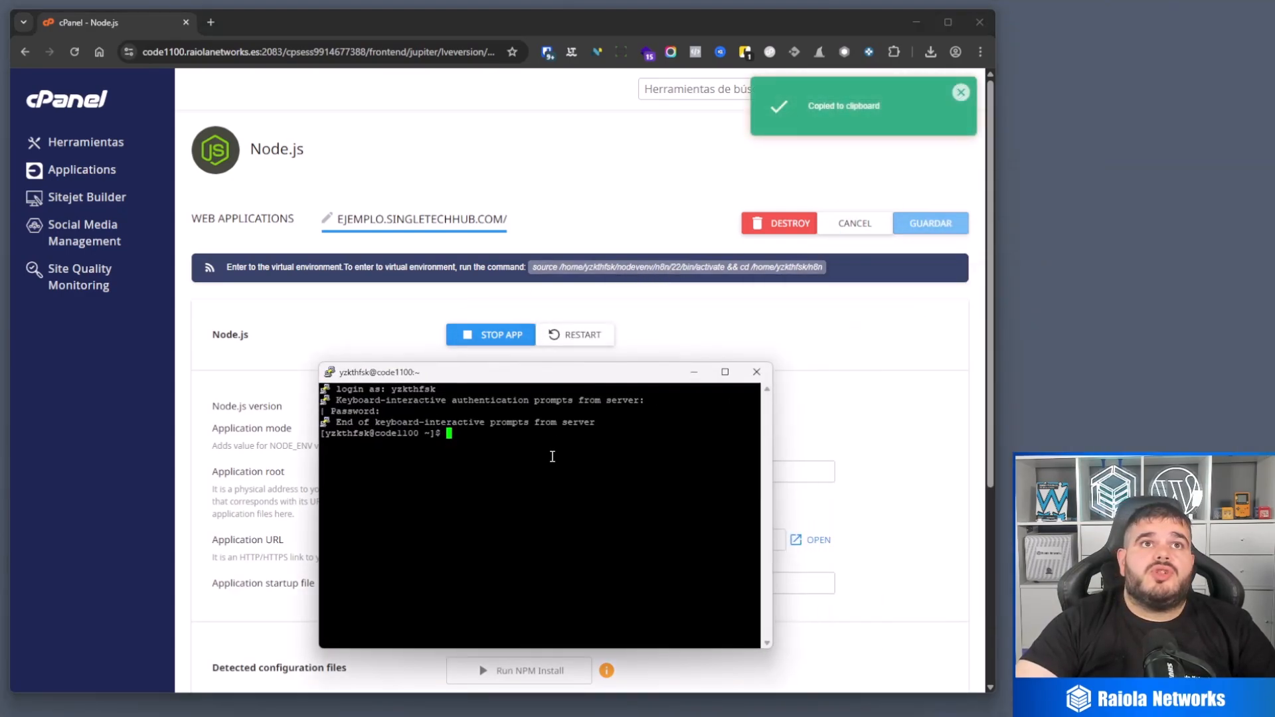
right_click(552, 457)
key(Return)
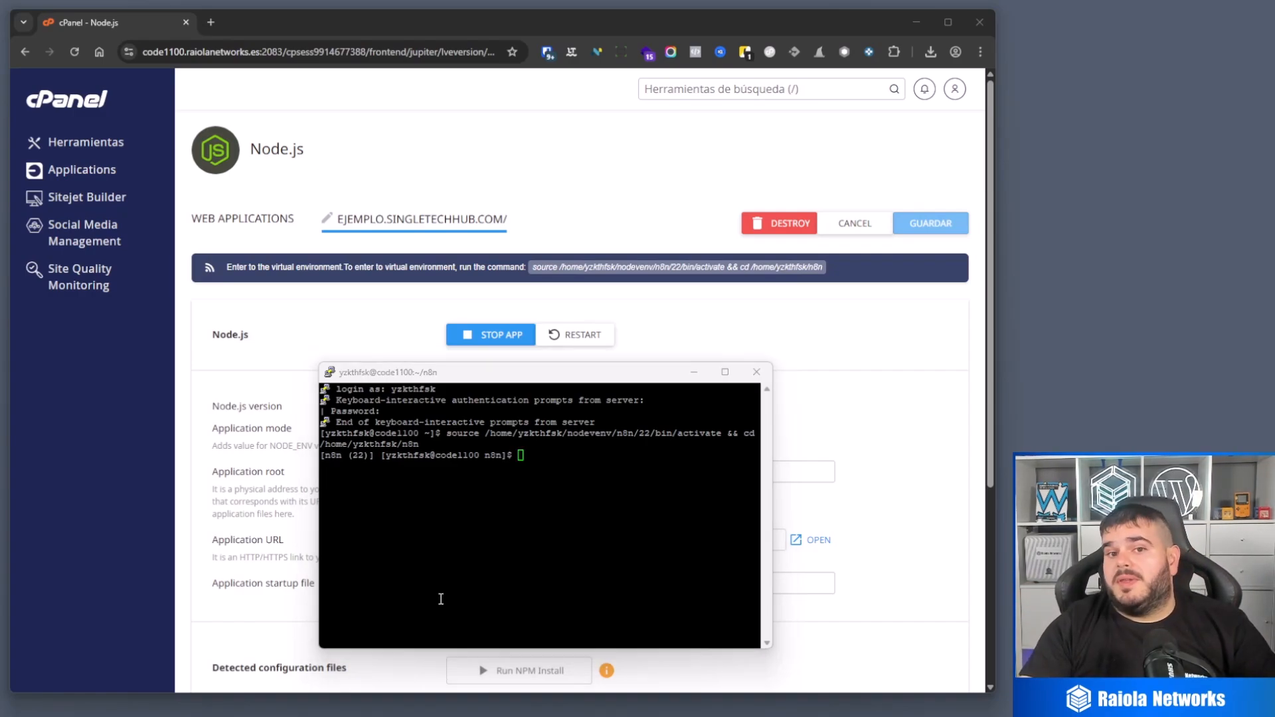
text(n)
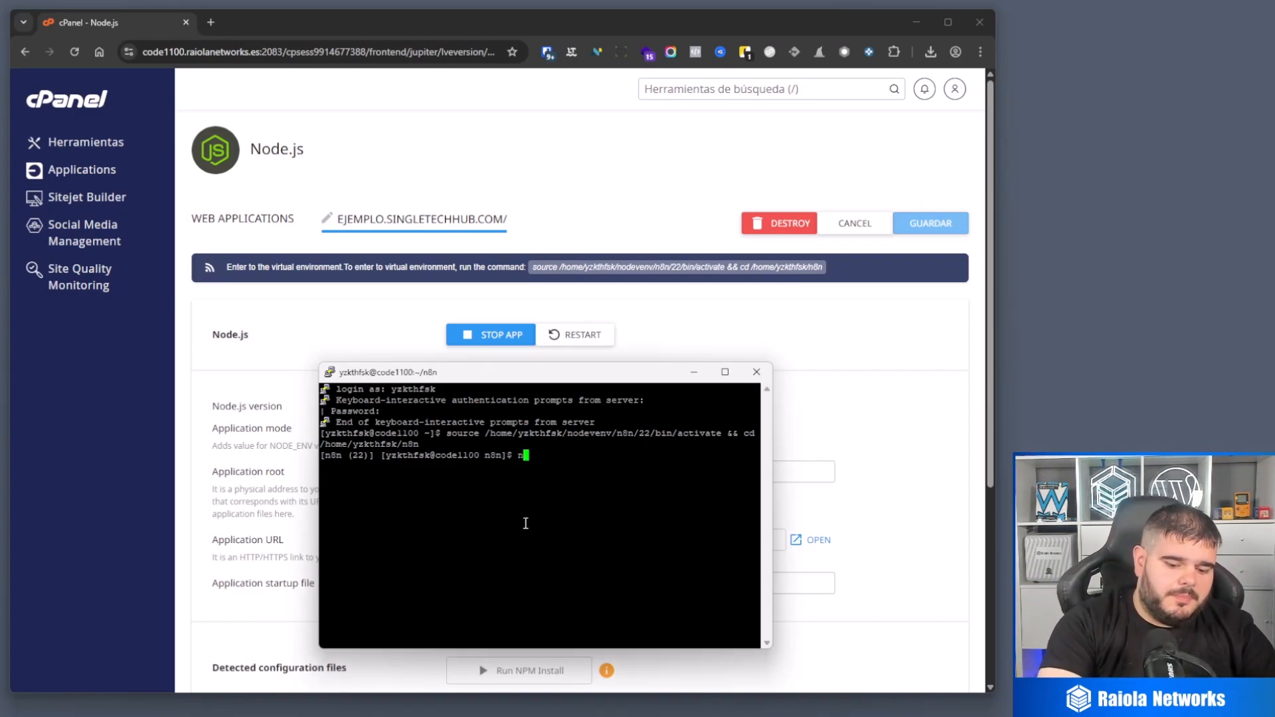
text(pm init -y)
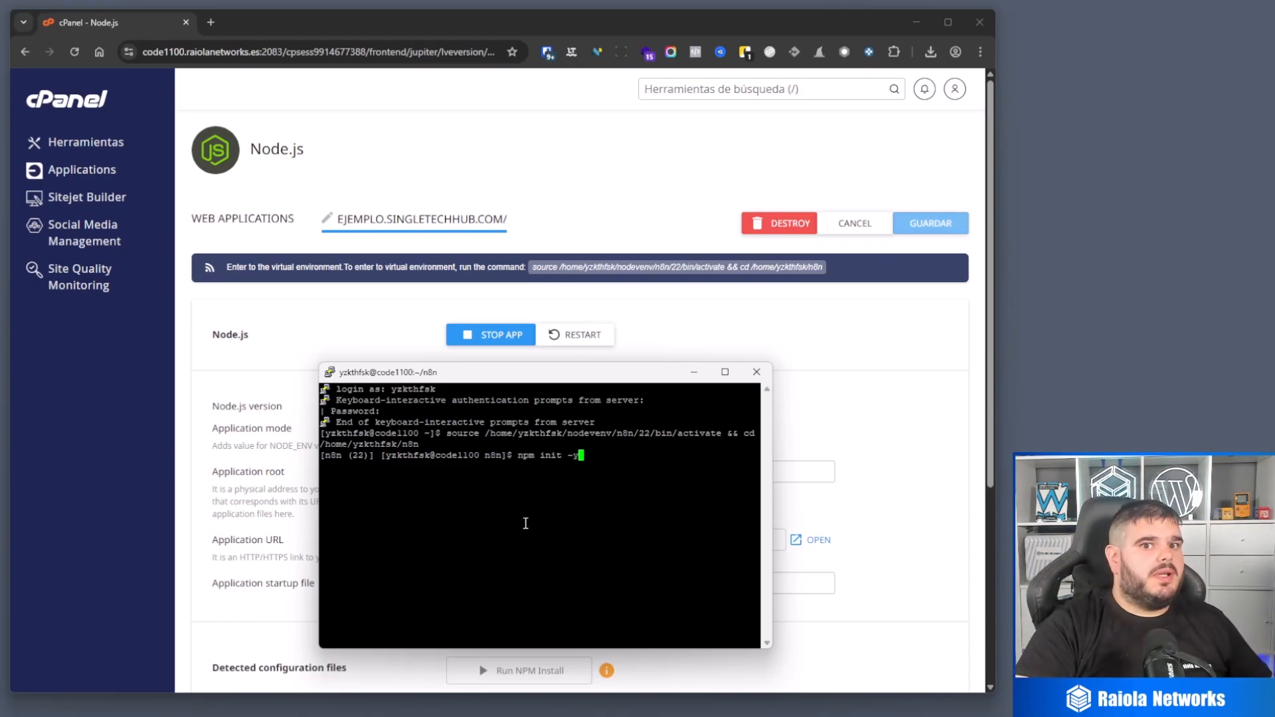
key(Return)
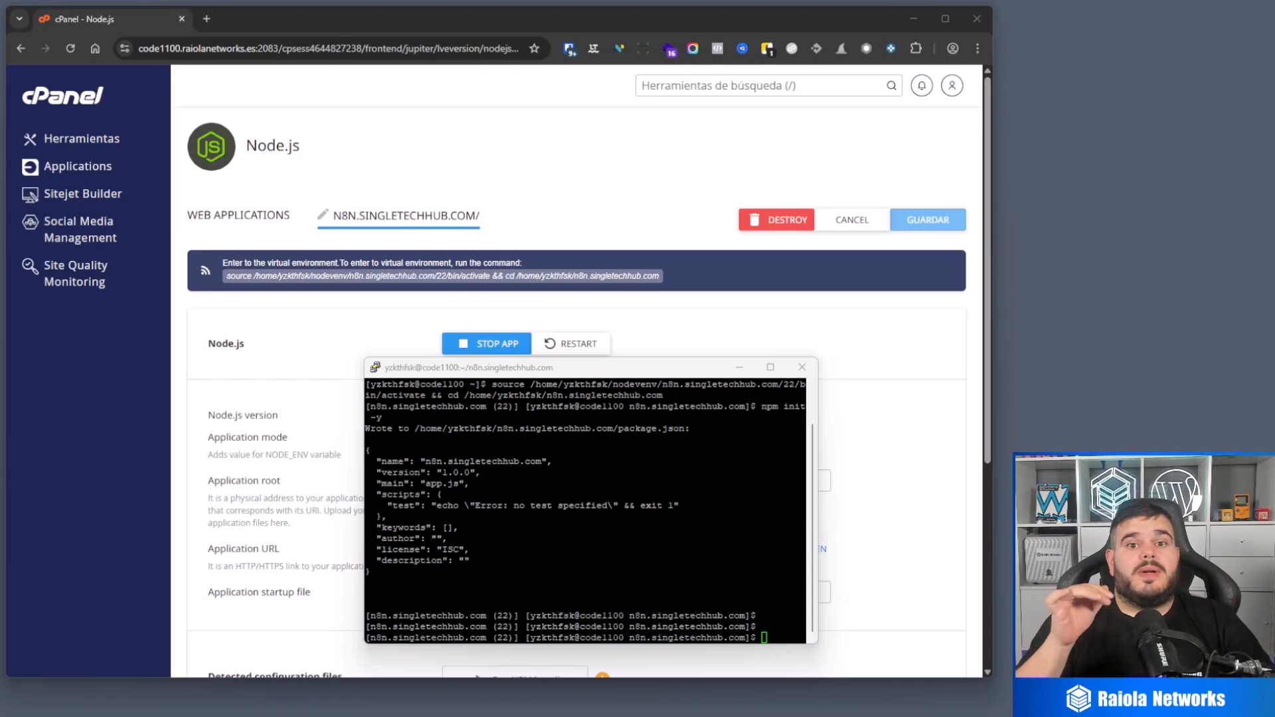
Step: Copy the virtual environment command of the n8n.singletechhub.com application from cPanel and run it in the PuTTY session
click(468, 276)
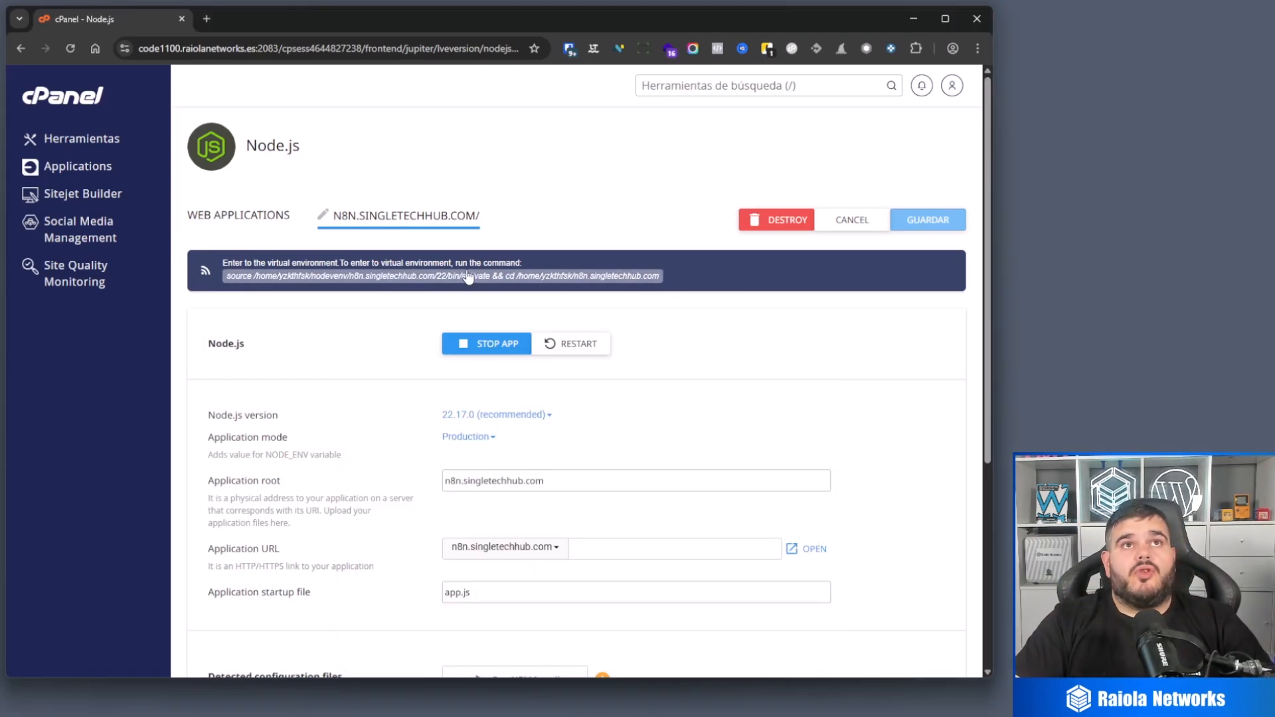
click(468, 277)
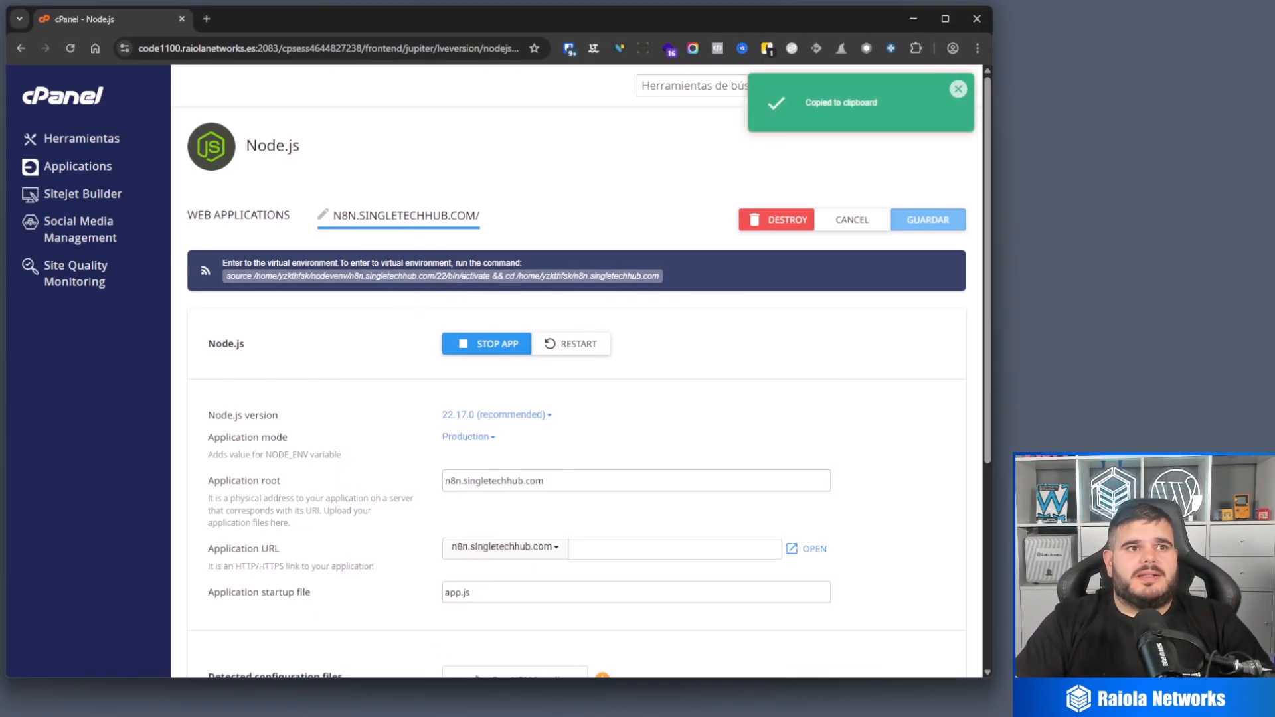
key(alt+Tab)
right_click(674, 502)
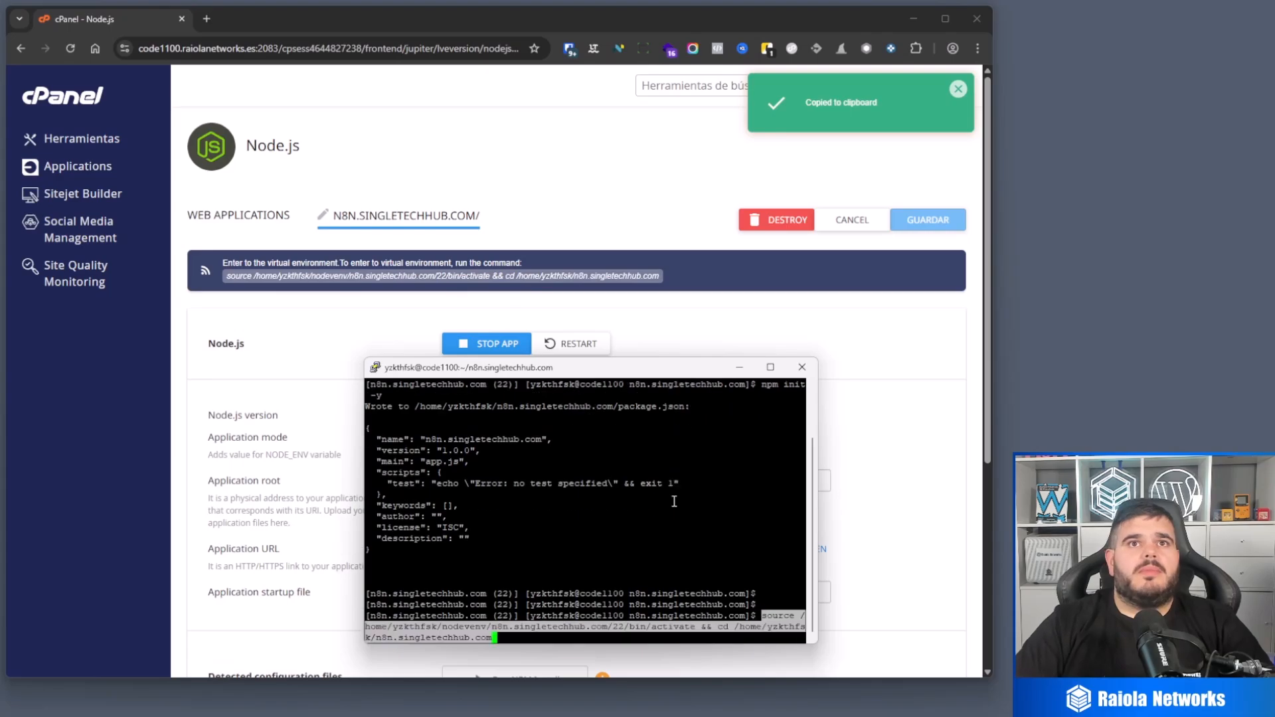
key(Return)
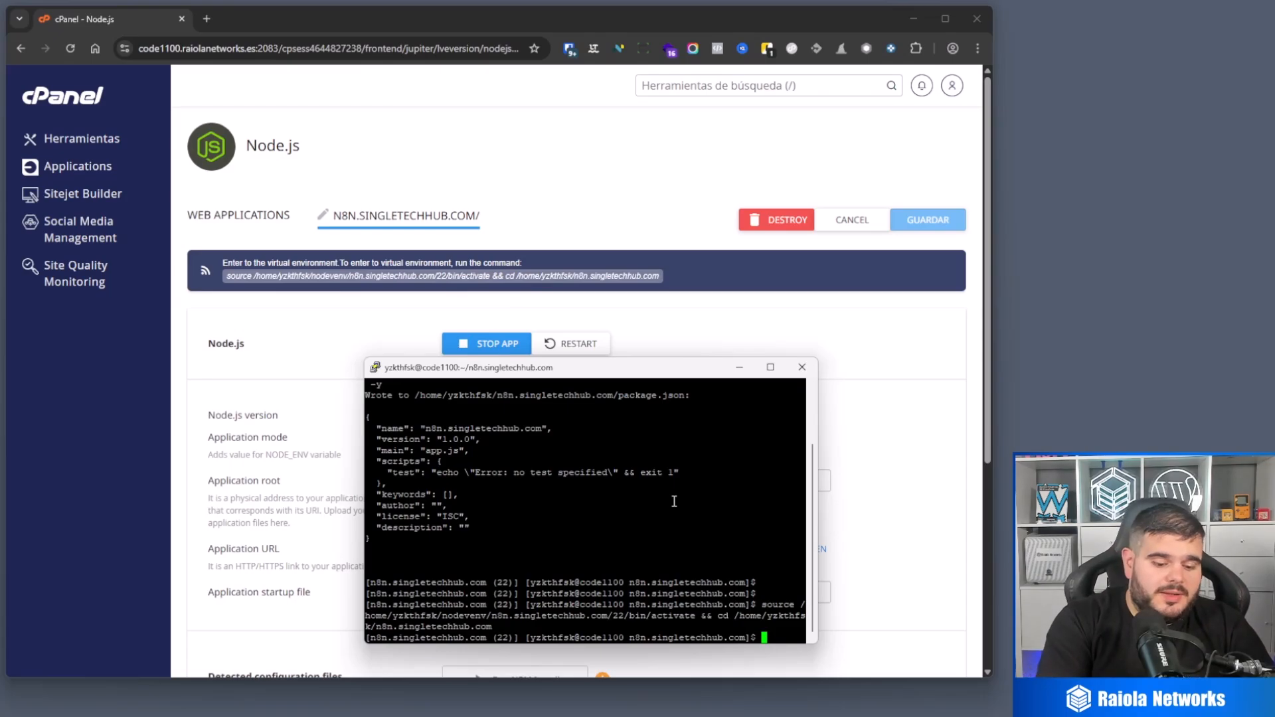
Step: Install n8n in the virtual environment with the command npm install n8n
text(npm in)
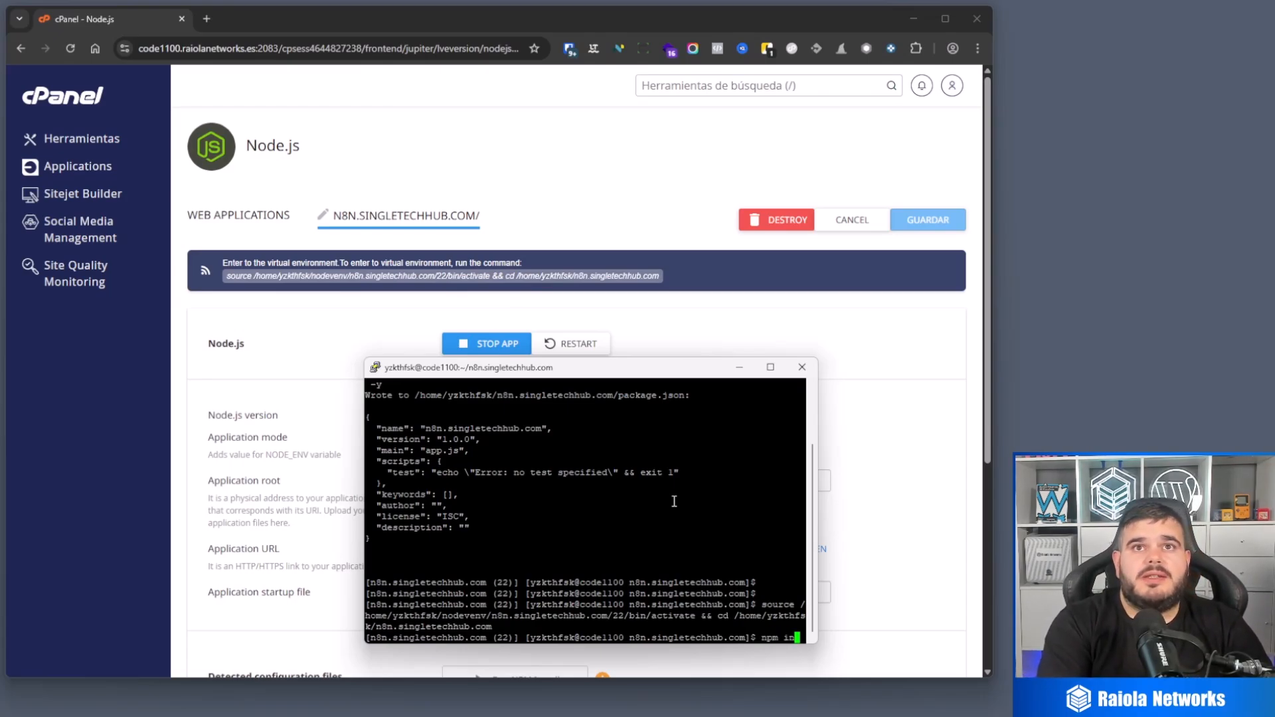
text(stall )
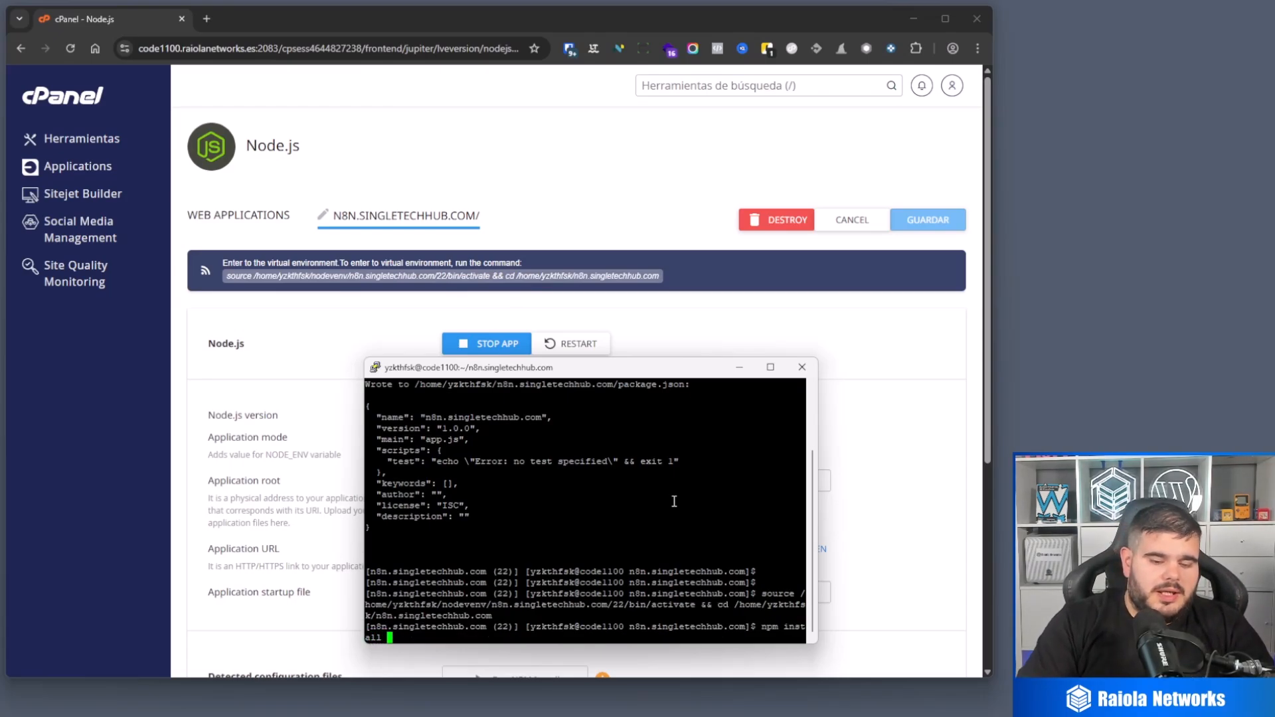
text(n8n)
key(Return)
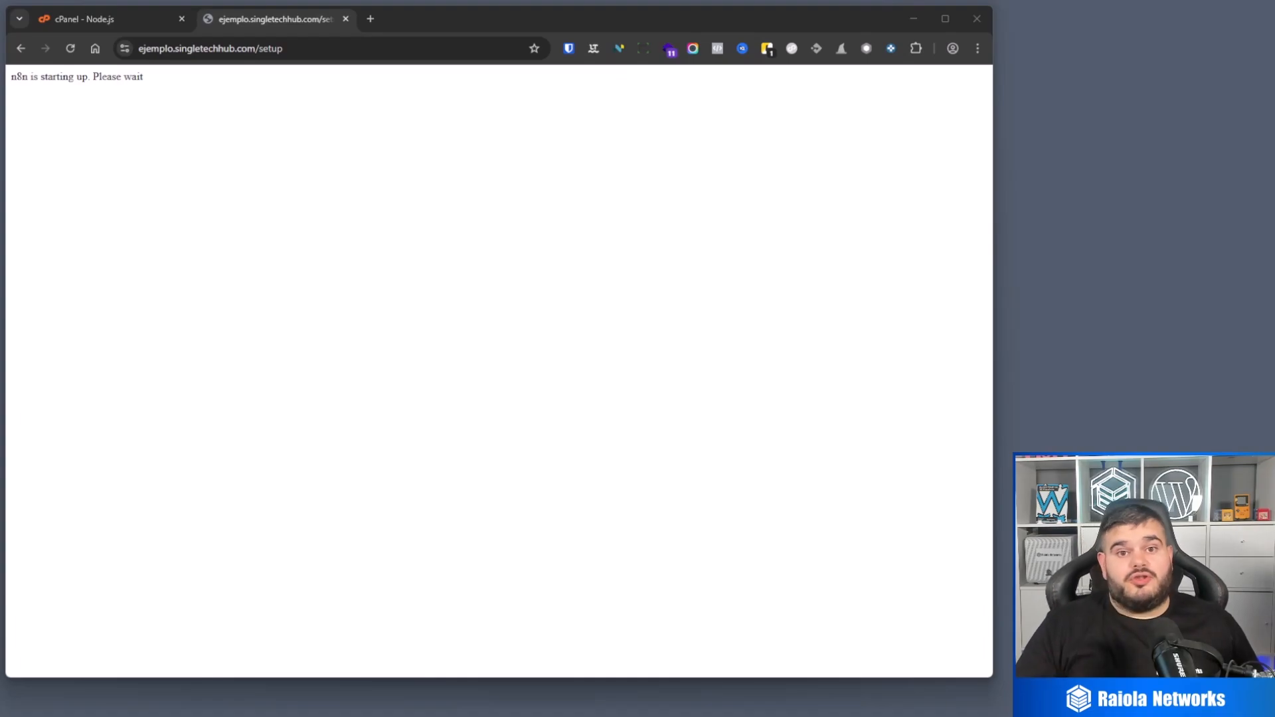
Step: In the browser, reload the n8n site at ejemplo.singletechhub.com and start a new workflow from scratch
click(267, 48)
key(Return)
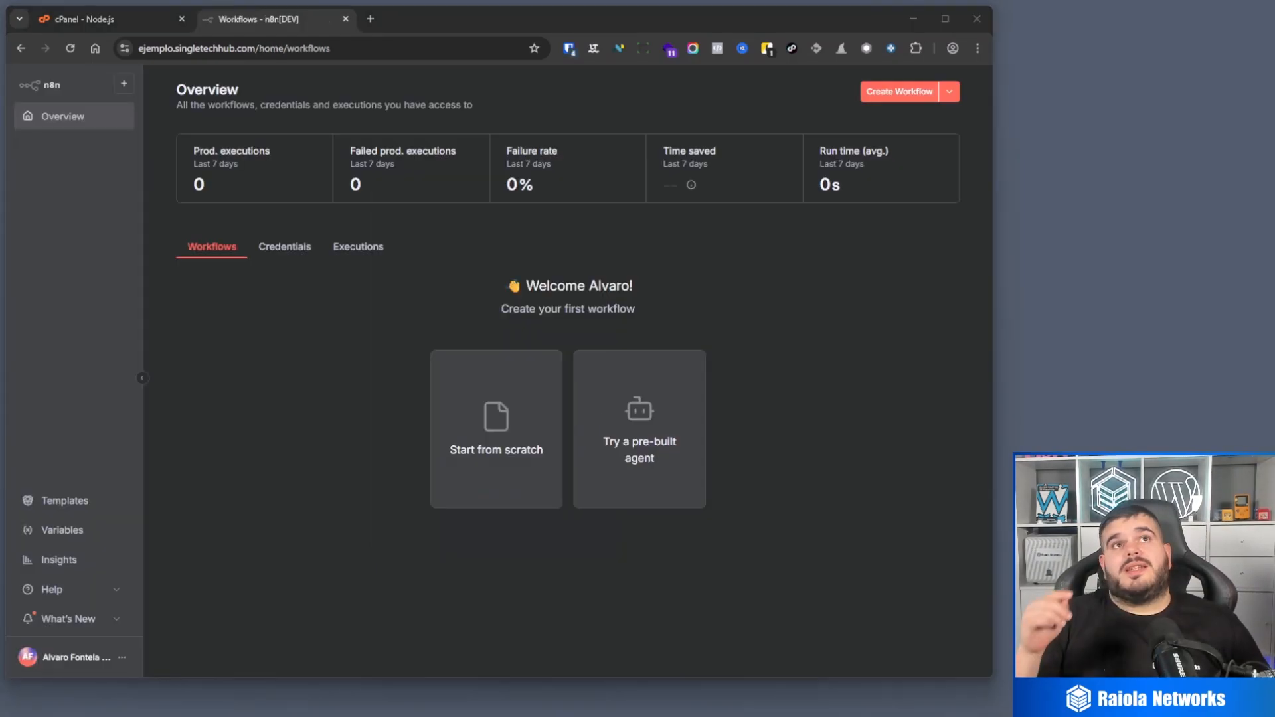
click(534, 437)
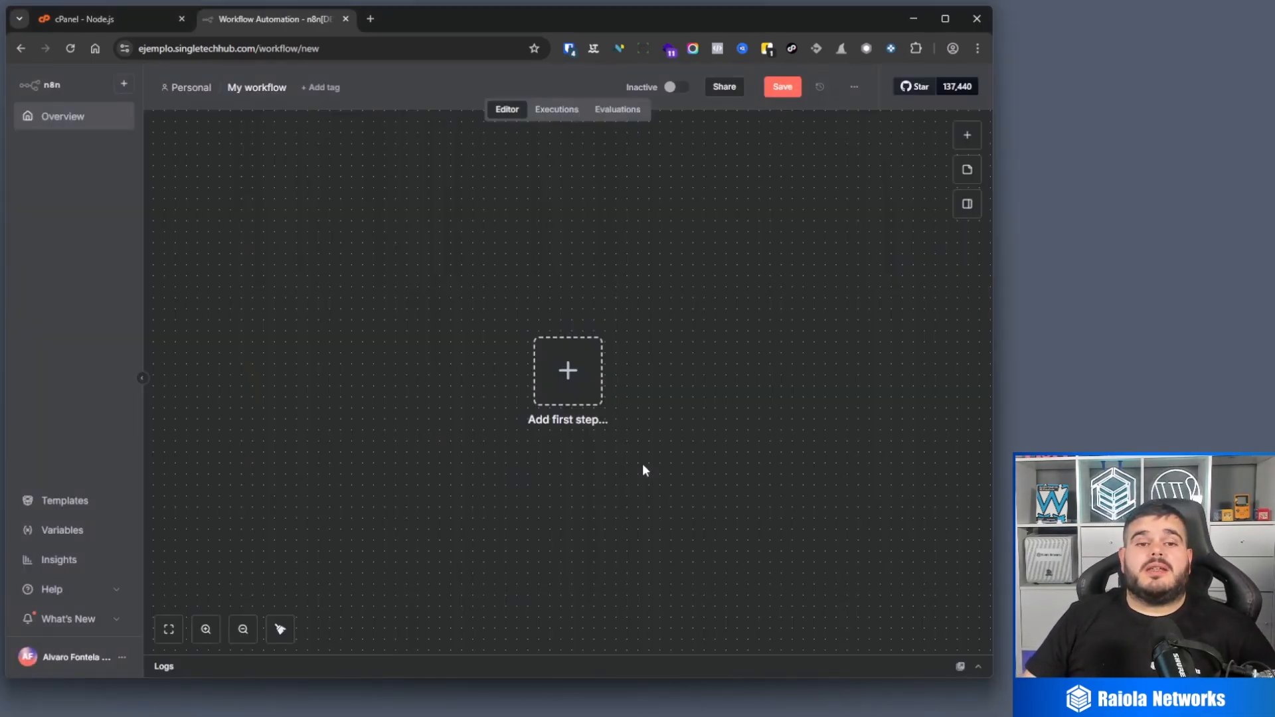